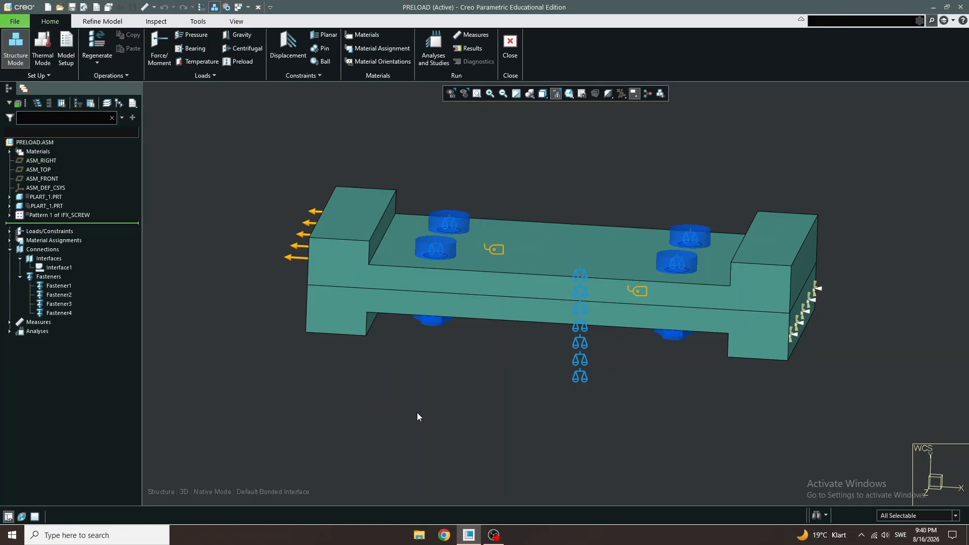
{"action": "right_click", "coordinate": [47, 286]}
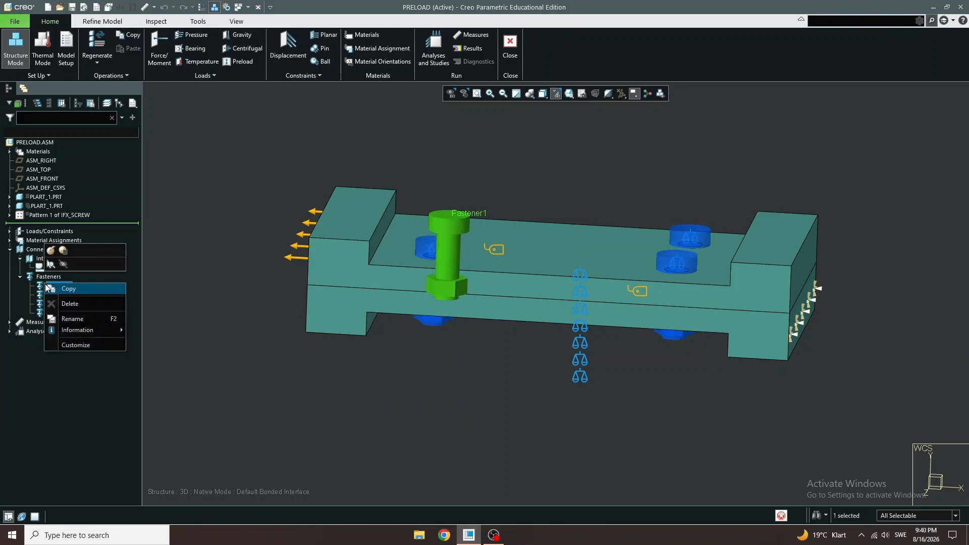
{"action": "left_click", "coordinate": [37, 312]}
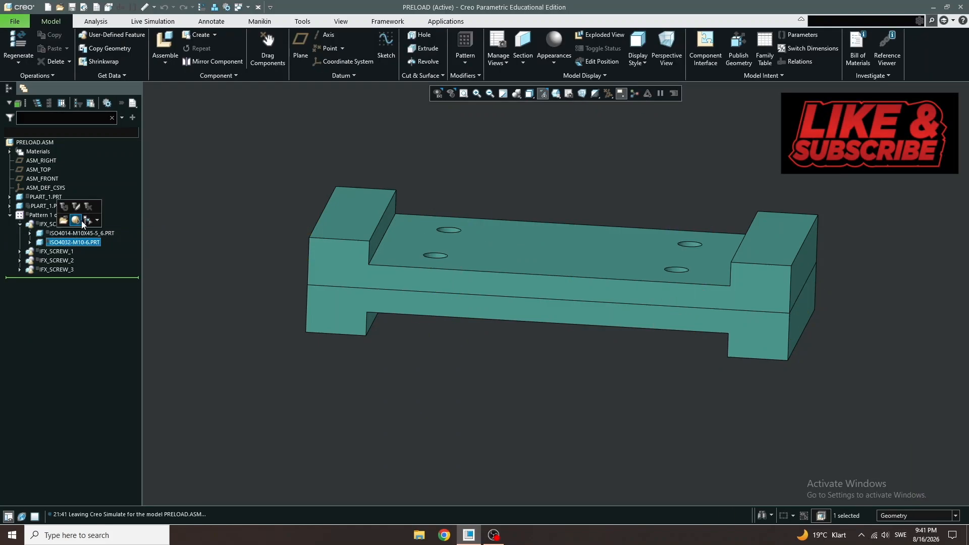
- Show the hidden screw components of the screw pattern
{"action": "left_click", "coordinate": [77, 221]}
{"action": "left_click", "coordinate": [259, 274]}
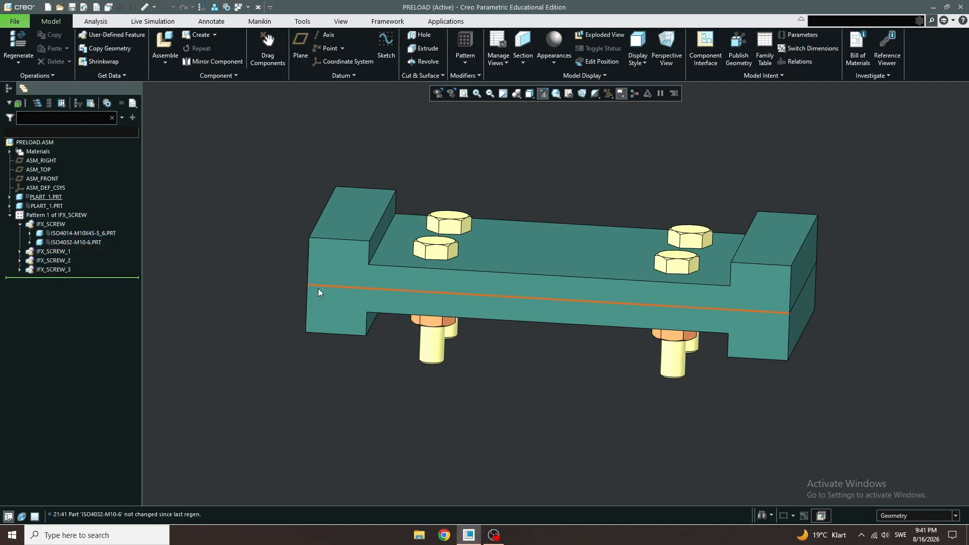
{"action": "mouse_move", "coordinate": [522, 368]}
{"action": "middle_mouse_down"}
{"action": "mouse_move", "coordinate": [506, 348]}
{"action": "mouse_move", "coordinate": [510, 389]}
{"action": "middle_mouse_up"}
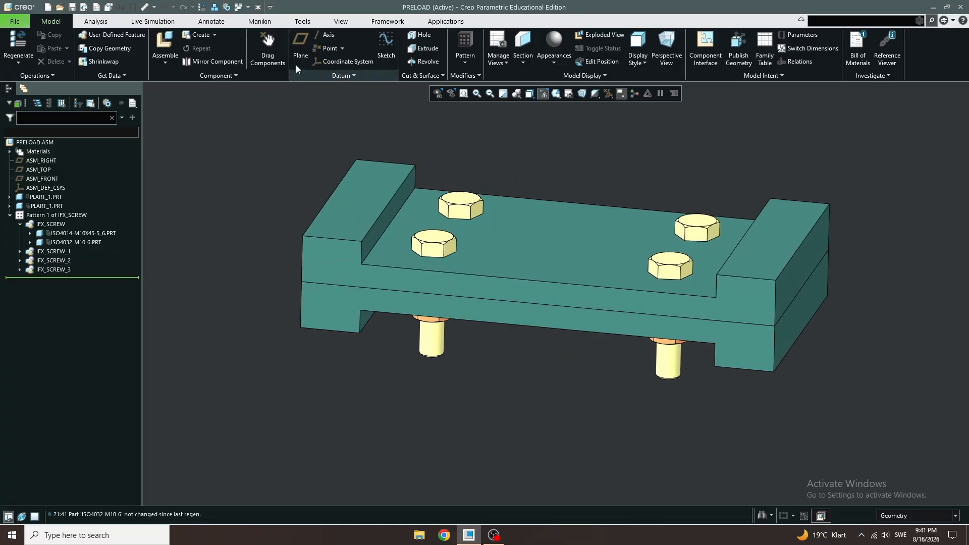
{"action": "left_click", "coordinate": [432, 21]}
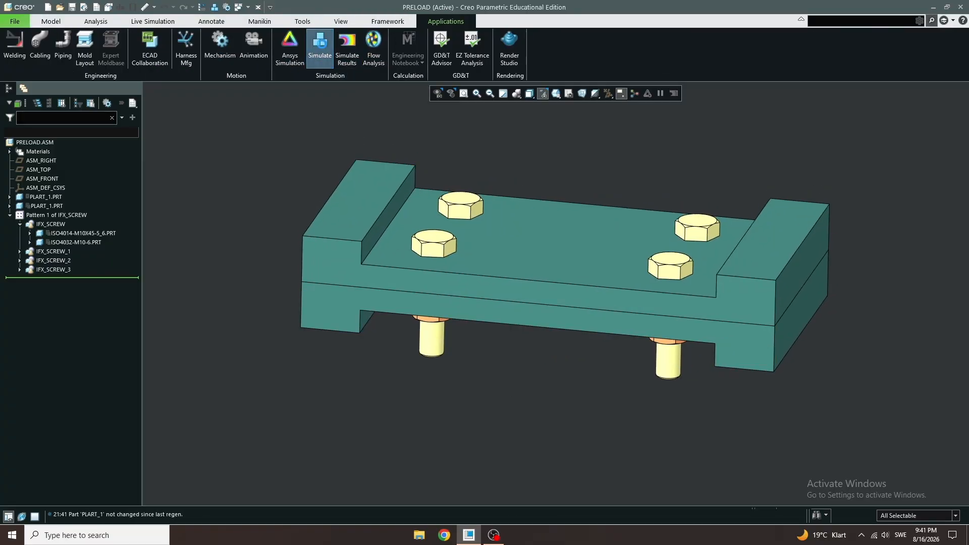
{"action": "left_click", "coordinate": [320, 49]}
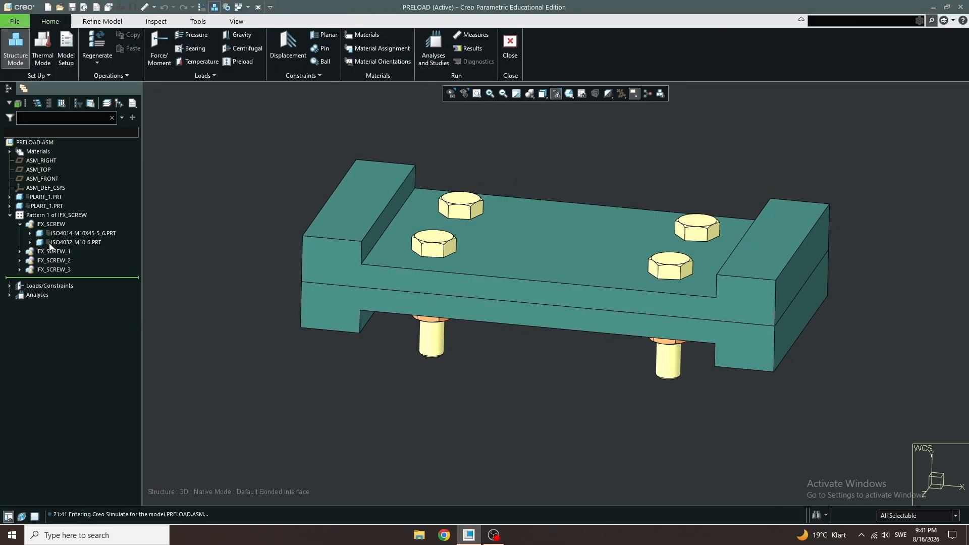
{"action": "right_click", "coordinate": [50, 224]}
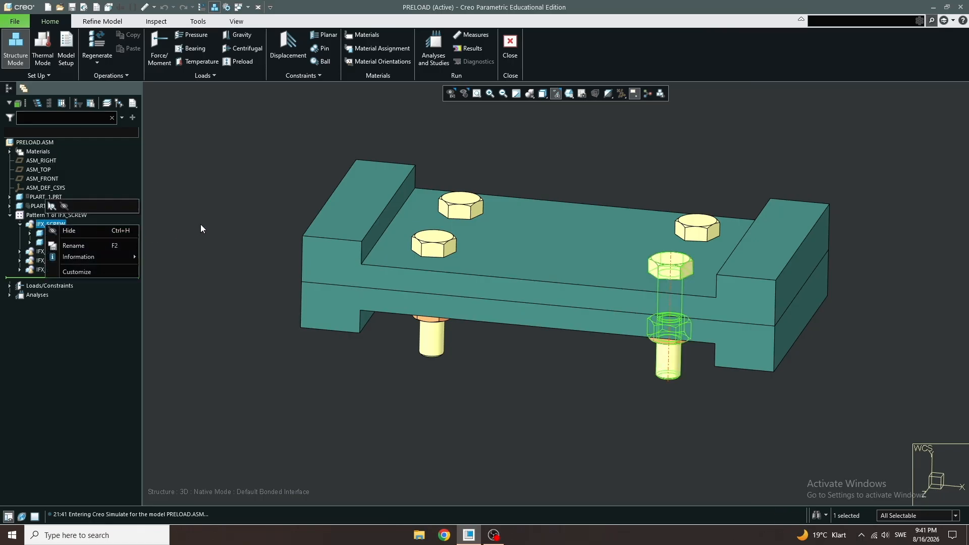
{"action": "left_click", "coordinate": [509, 50]}
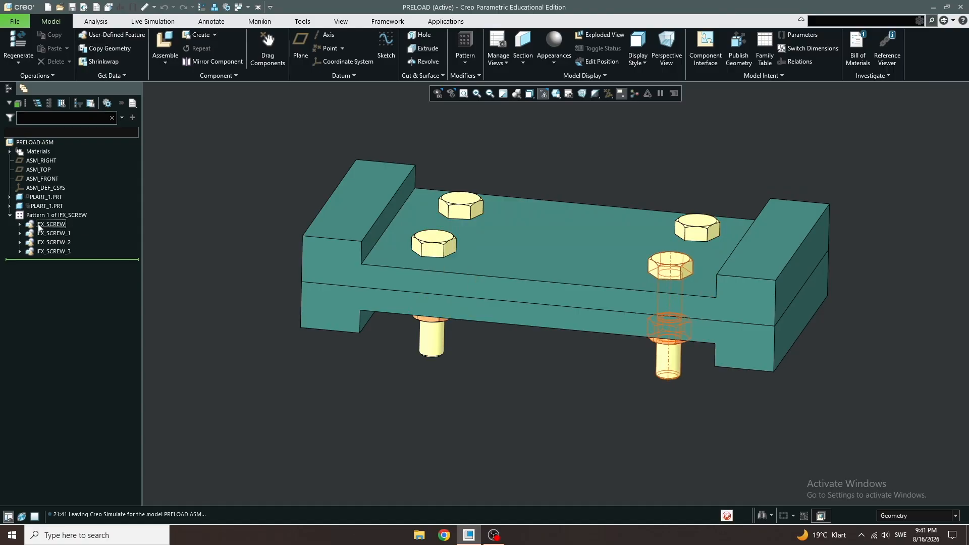
- Hide the screw pattern components so only the two plates remain visible
{"action": "right_click", "coordinate": [39, 225]}
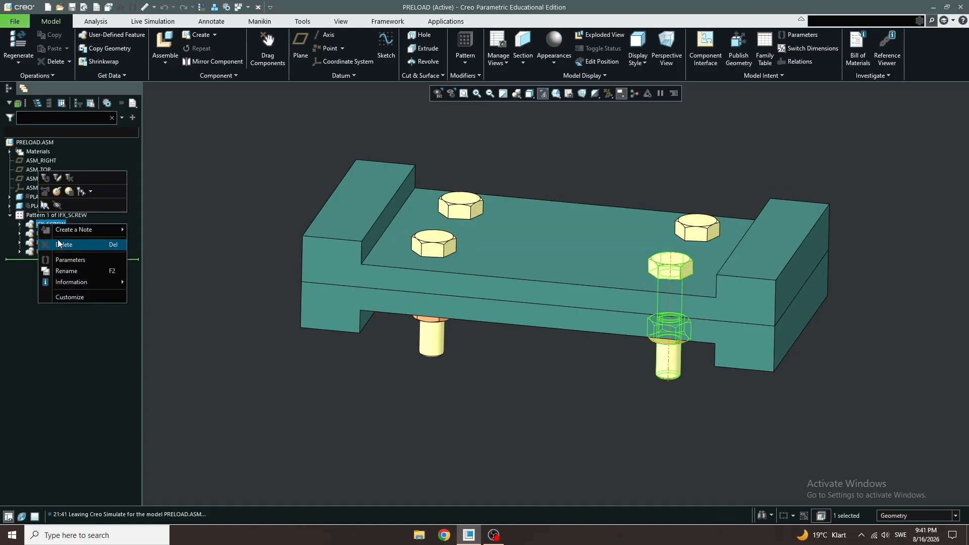
{"action": "left_click", "coordinate": [70, 195]}
{"action": "left_click", "coordinate": [524, 289]}
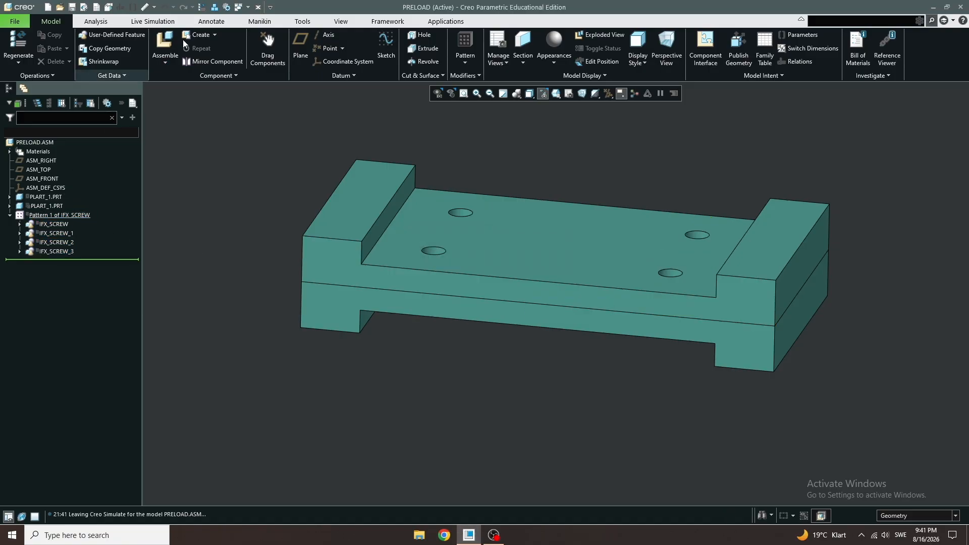
- Enter Simulate and start defining a new fastener connection
{"action": "left_click", "coordinate": [214, 7]}
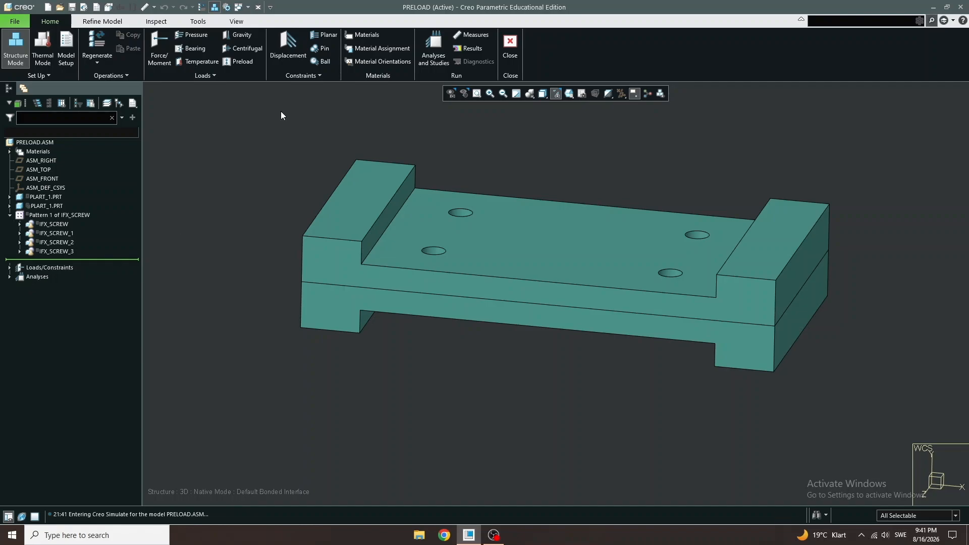
{"action": "left_click", "coordinate": [99, 22]}
{"action": "left_click", "coordinate": [259, 61]}
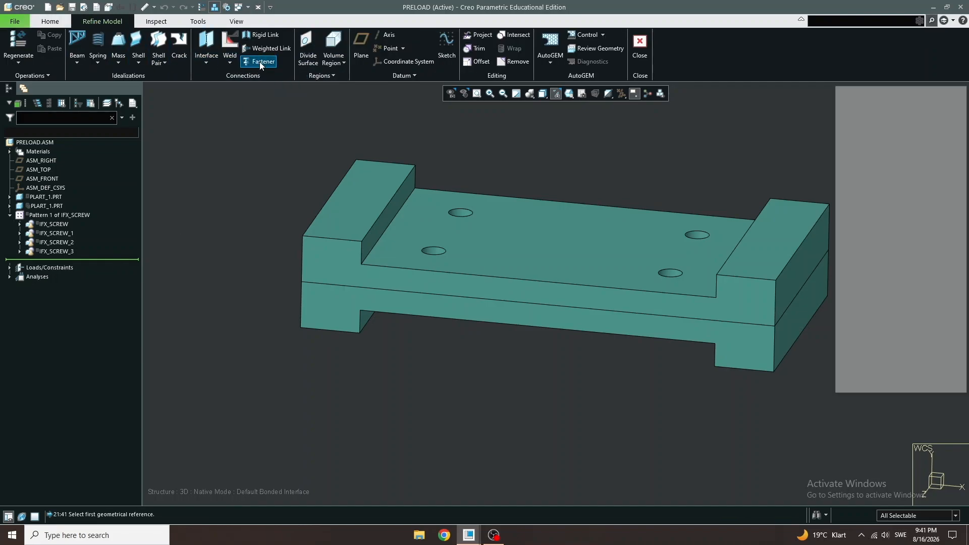
- Set the fastener to connect solids and choose Bolt as the fastener type
{"action": "left_click", "coordinate": [869, 133]}
{"action": "left_click", "coordinate": [870, 150]}
{"action": "left_click", "coordinate": [876, 131]}
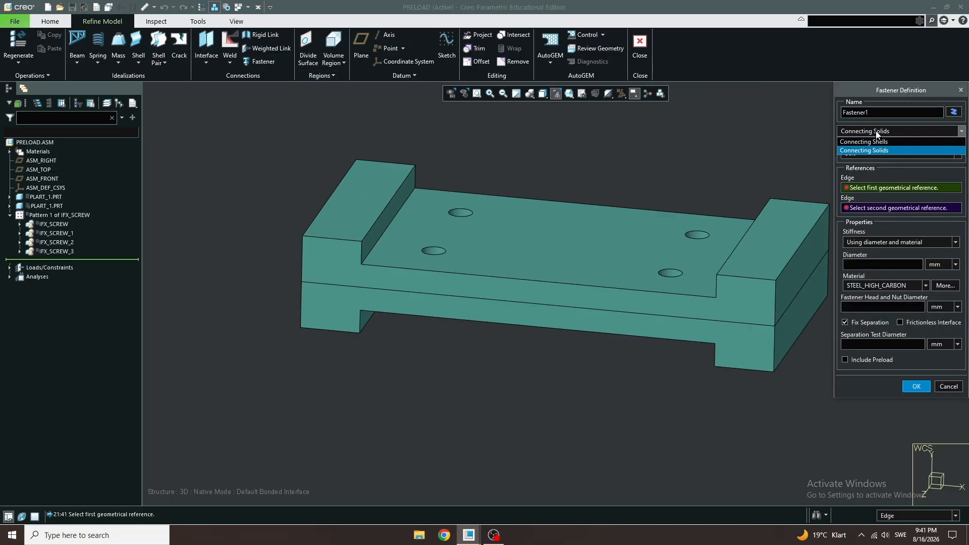
{"action": "left_click", "coordinate": [889, 128]}
{"action": "left_click", "coordinate": [871, 152]}
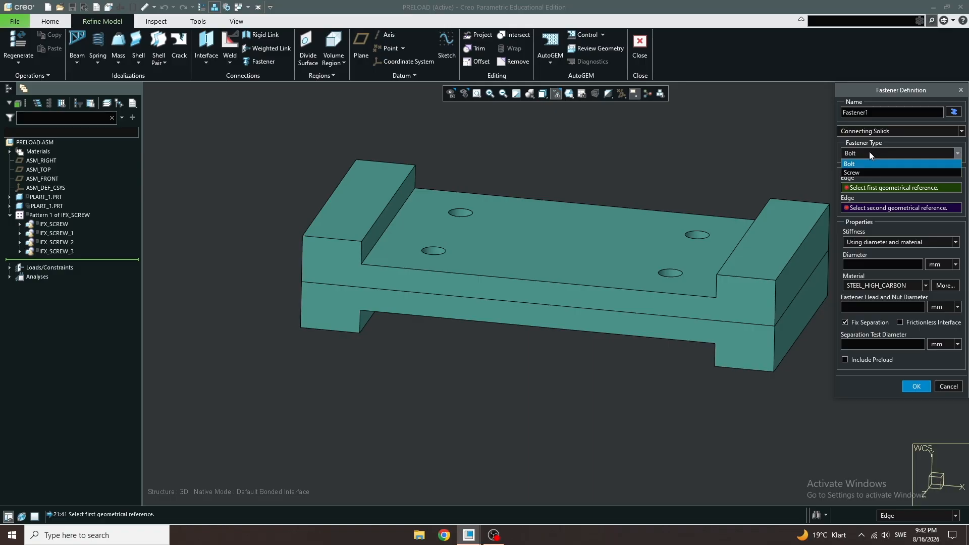
{"action": "left_click", "coordinate": [859, 165]}
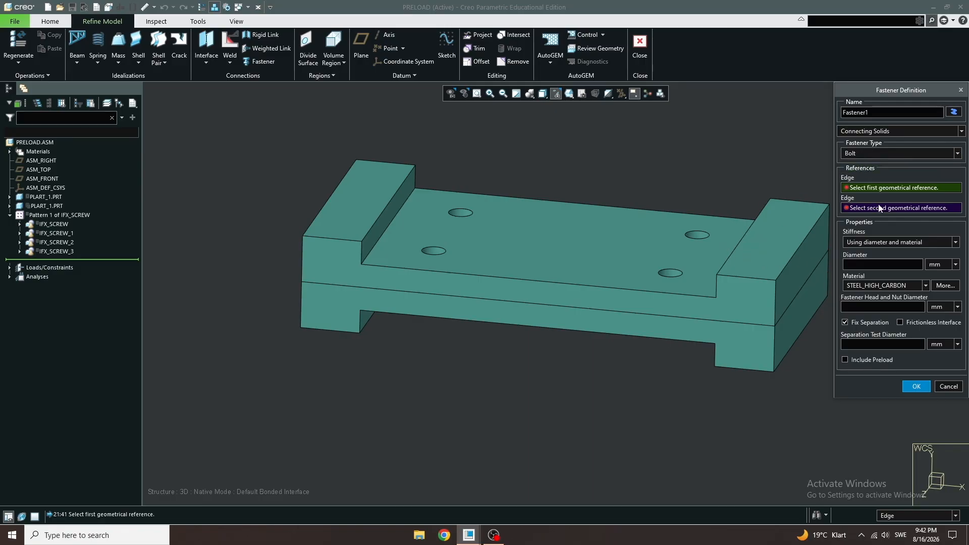
- Pick the top and bottom edges of the rear left hole as the fastener's two edge references
{"action": "left_click", "coordinate": [873, 187]}
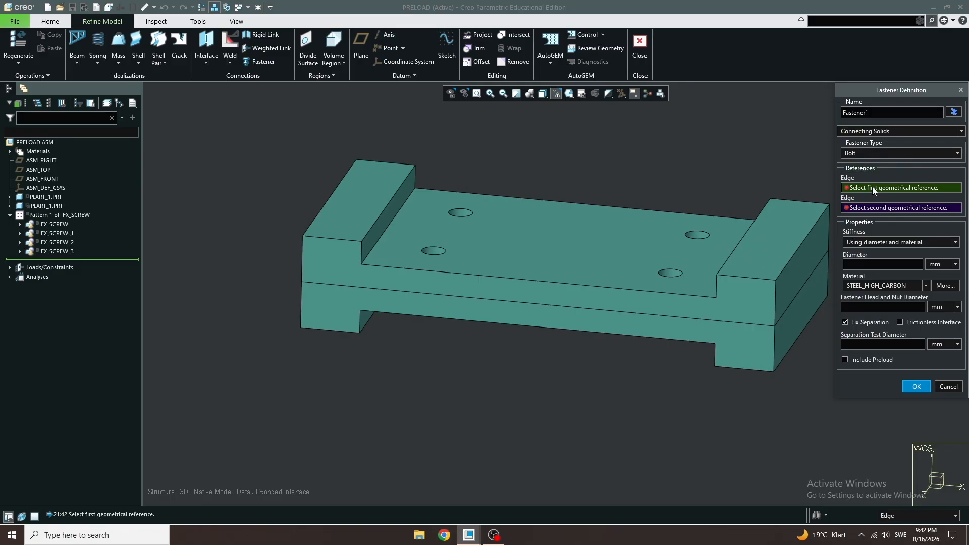
{"action": "left_click", "coordinate": [463, 211]}
{"action": "middle_click_drag", "start_coordinate": [464, 212], "coordinate": [469, 350]}
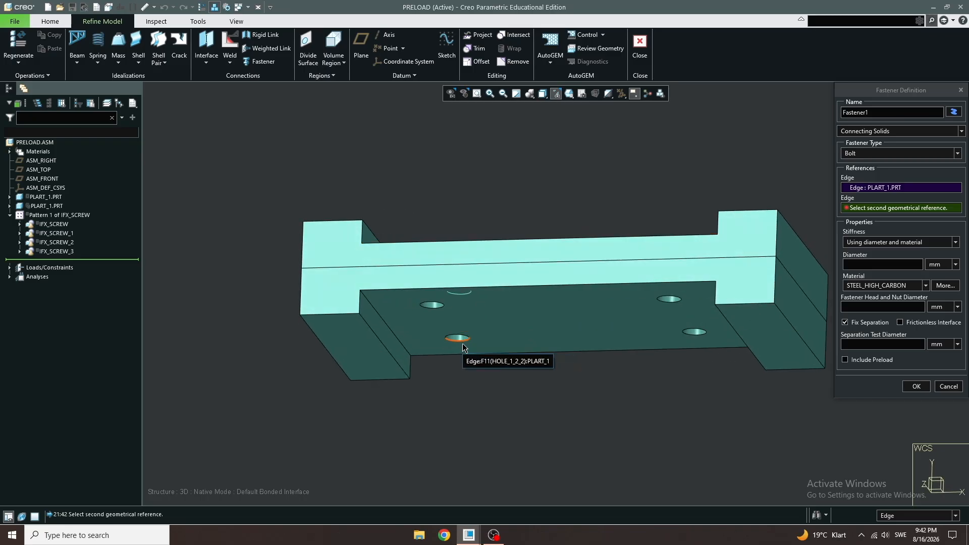
{"action": "left_click", "coordinate": [463, 343]}
{"action": "mouse_move", "coordinate": [607, 271]}
{"action": "middle_mouse_down"}
{"action": "mouse_move", "coordinate": [589, 259]}
{"action": "mouse_move", "coordinate": [594, 321]}
{"action": "middle_mouse_up"}
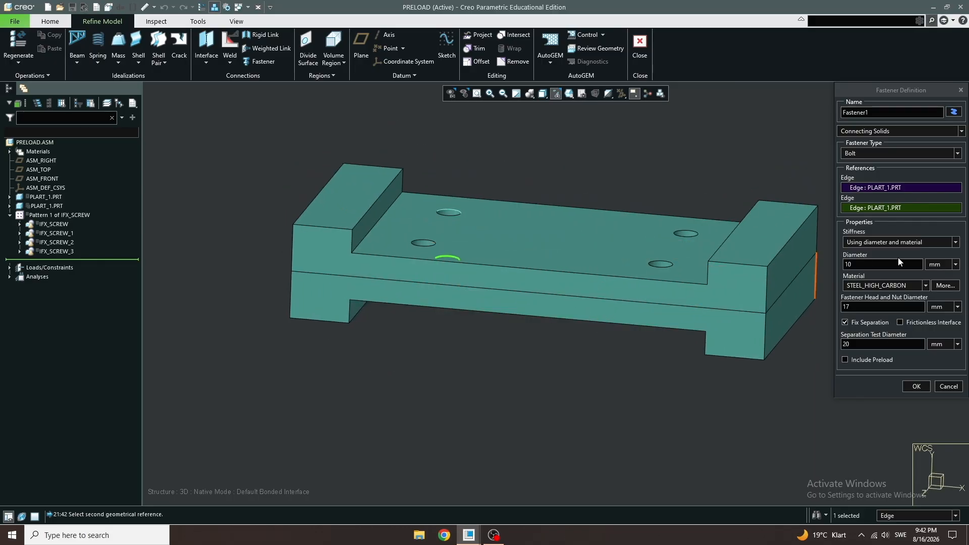
- Set the fastener material to STEEL_HSLA from the model's materials
{"action": "left_click", "coordinate": [887, 246]}
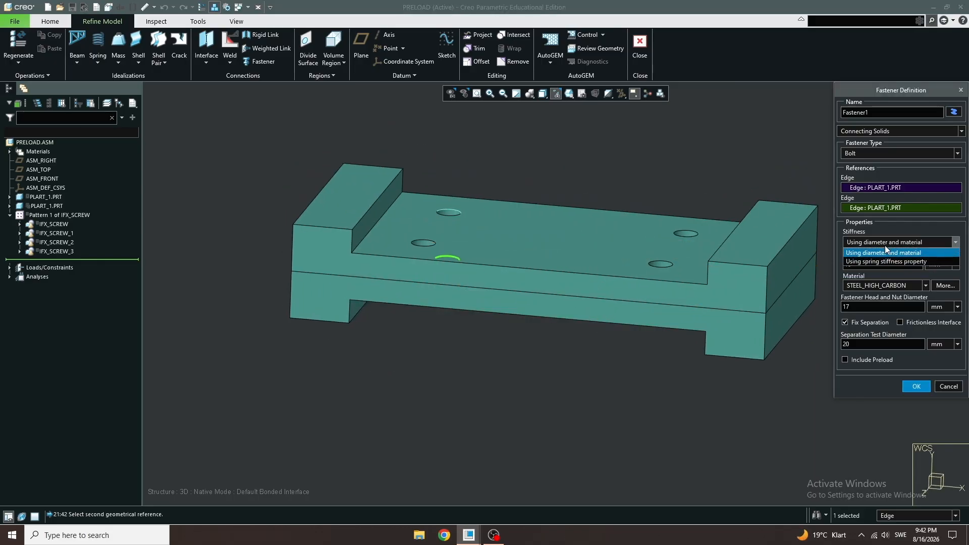
{"action": "left_click", "coordinate": [885, 246]}
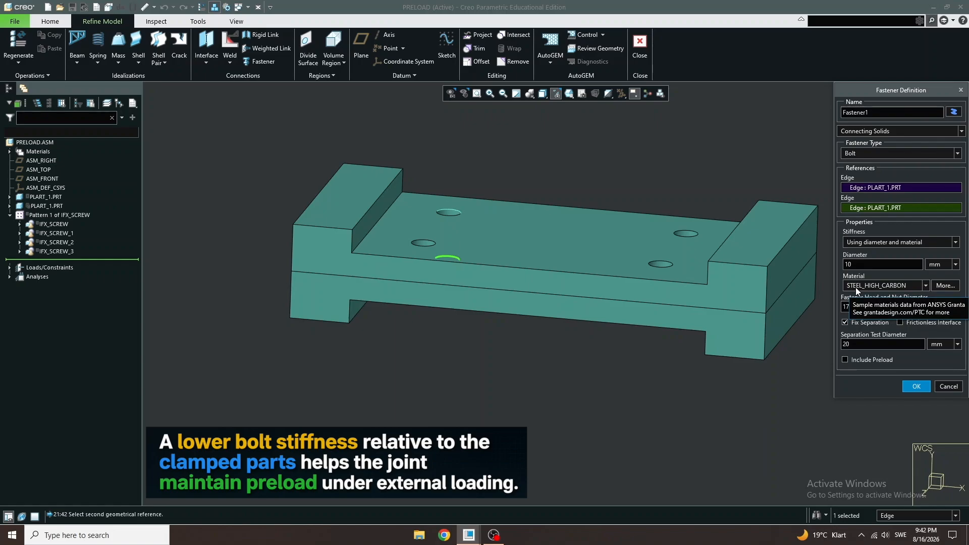
{"action": "left_click", "coordinate": [937, 287]}
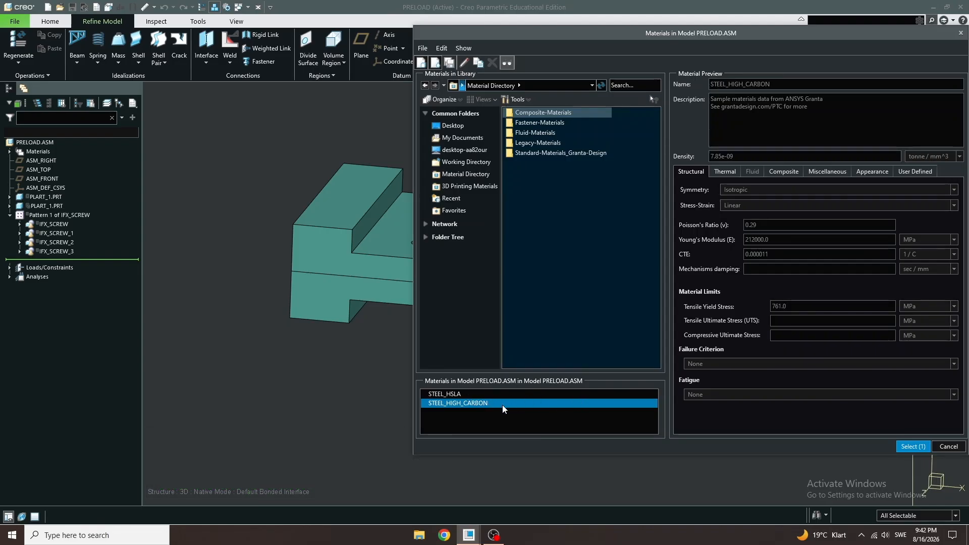
{"action": "left_click", "coordinate": [461, 395]}
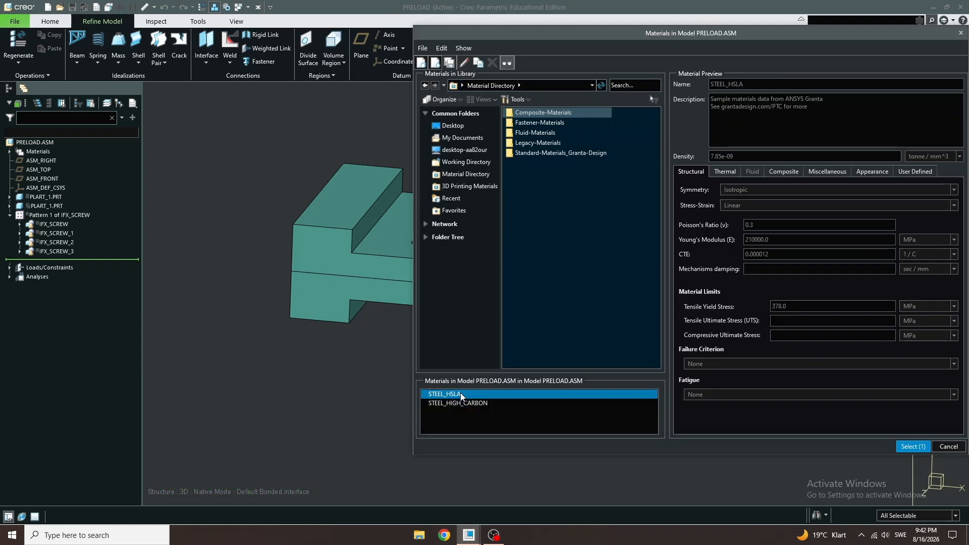
{"action": "left_click", "coordinate": [912, 447]}
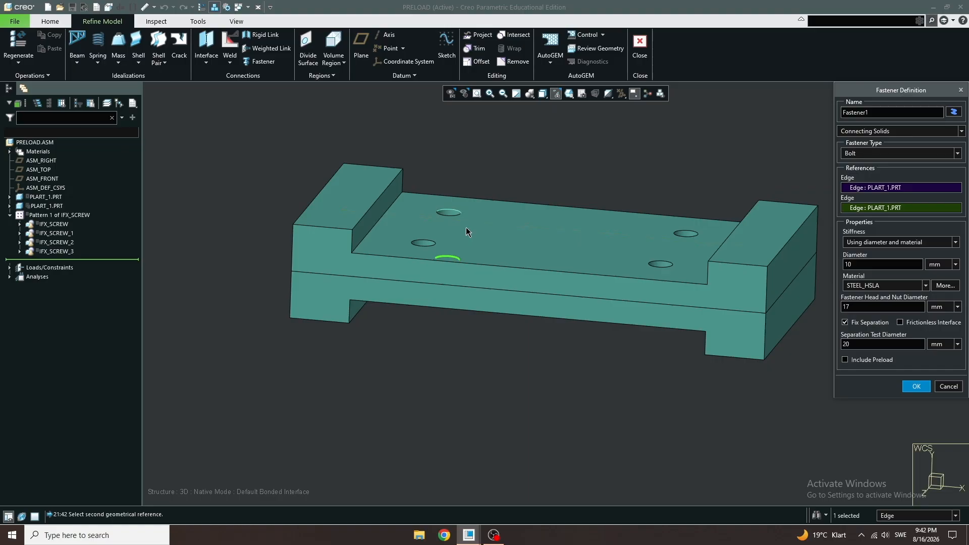
- Include a preload force of 20 kN, finish the fastener and accept the contacting surface warning
{"action": "left_click", "coordinate": [847, 359]}
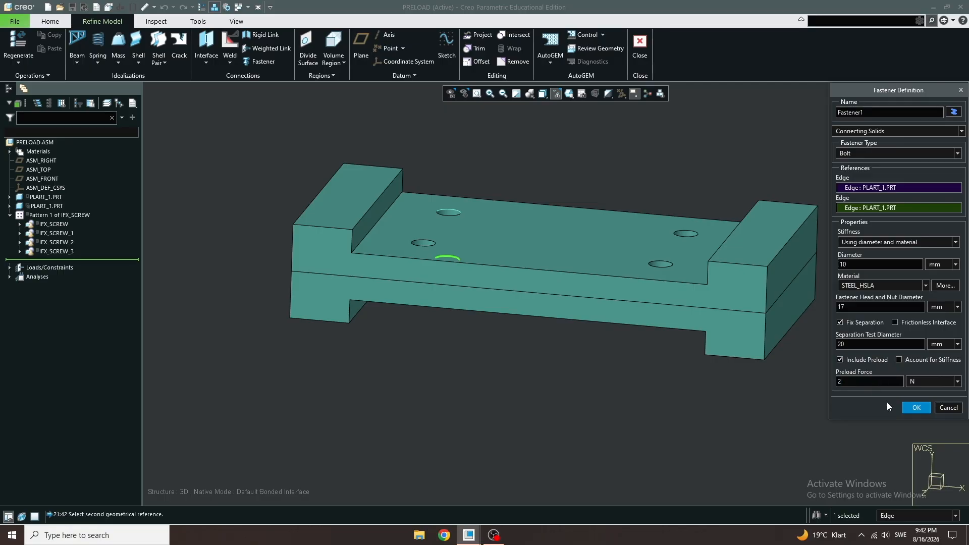
{"action": "left_click", "coordinate": [913, 384]}
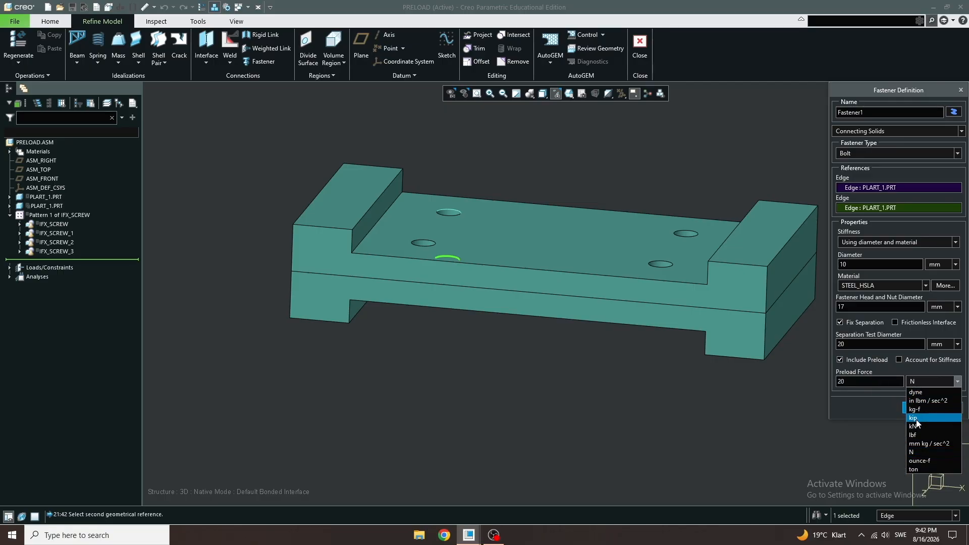
{"action": "left_click", "coordinate": [917, 424]}
{"action": "left_click", "coordinate": [924, 409]}
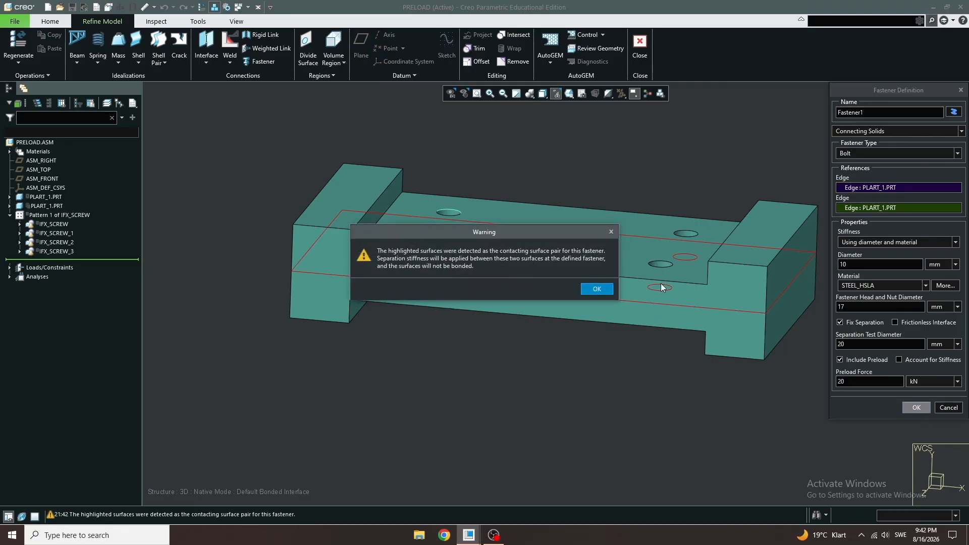
{"action": "left_click", "coordinate": [601, 289]}
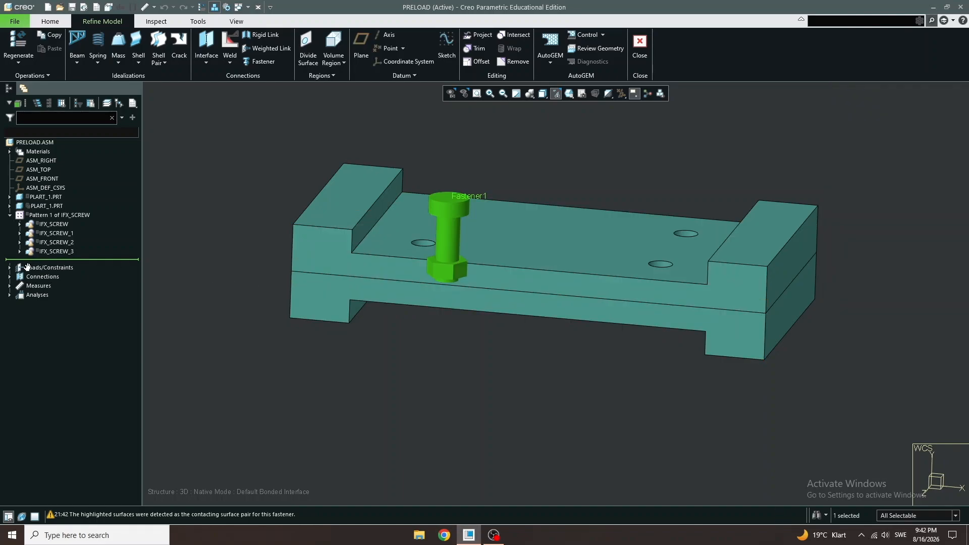
- Copy Fastener1 from the model tree and paste it to create a fastener with the same settings
{"action": "left_click", "coordinate": [10, 216]}
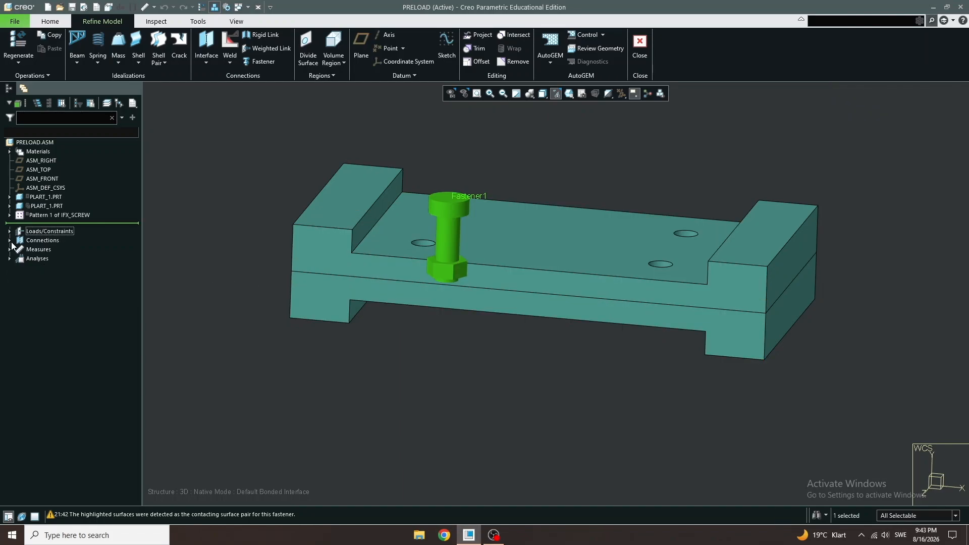
{"action": "left_click", "coordinate": [9, 241]}
{"action": "left_click", "coordinate": [20, 250]}
{"action": "left_click", "coordinate": [57, 259]}
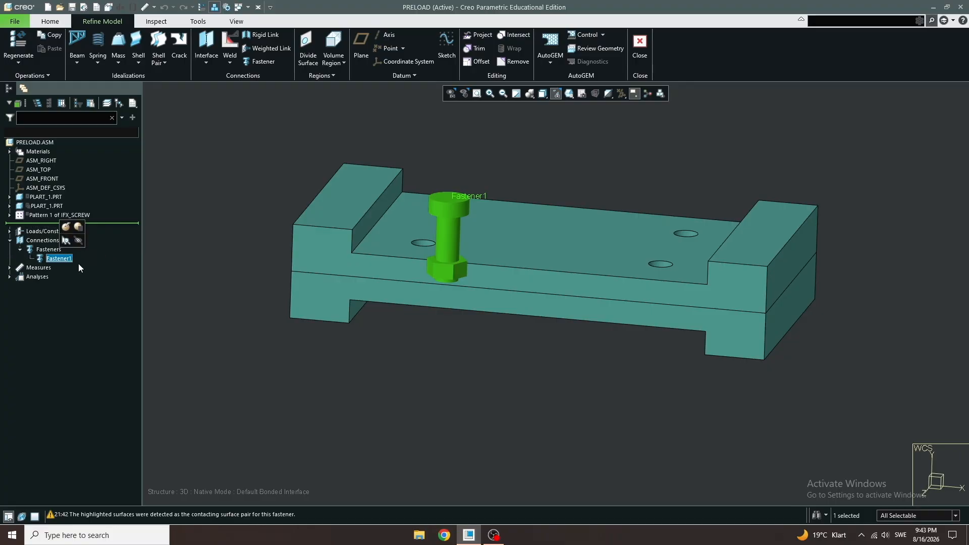
{"action": "key", "text": "ctrl+c"}
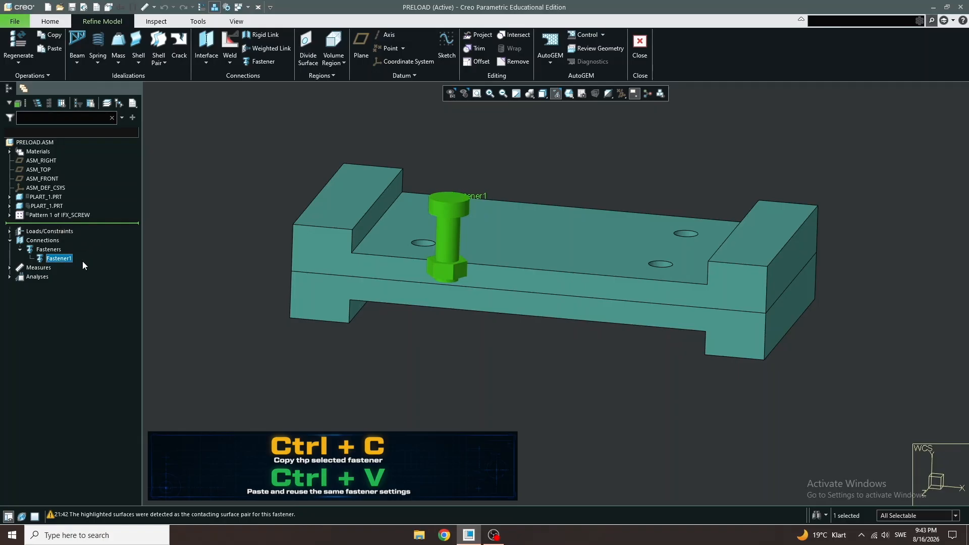
{"action": "key", "text": "ctrl+v"}
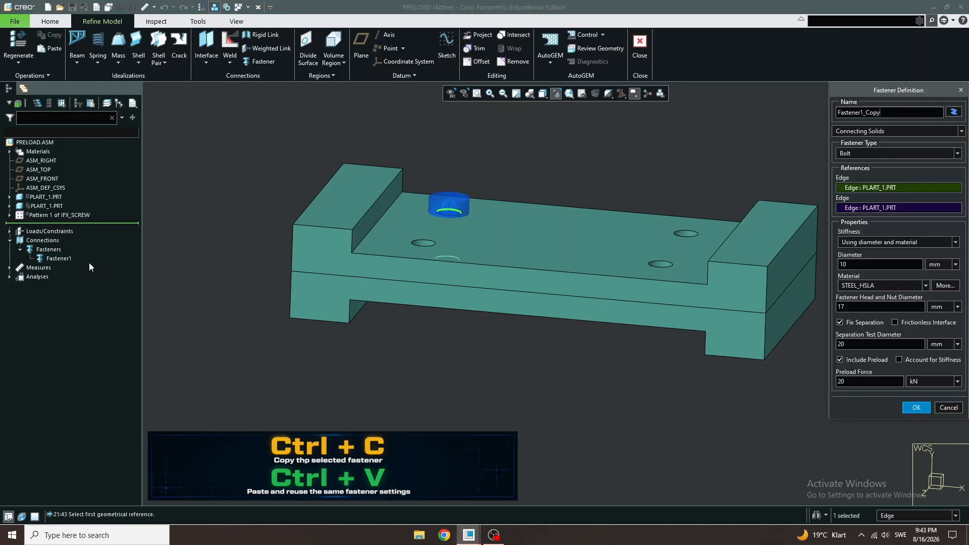
- Remove both edge references from the copied fastener
{"action": "right_click", "coordinate": [881, 187]}
{"action": "left_click", "coordinate": [892, 195]}
{"action": "right_click", "coordinate": [892, 207]}
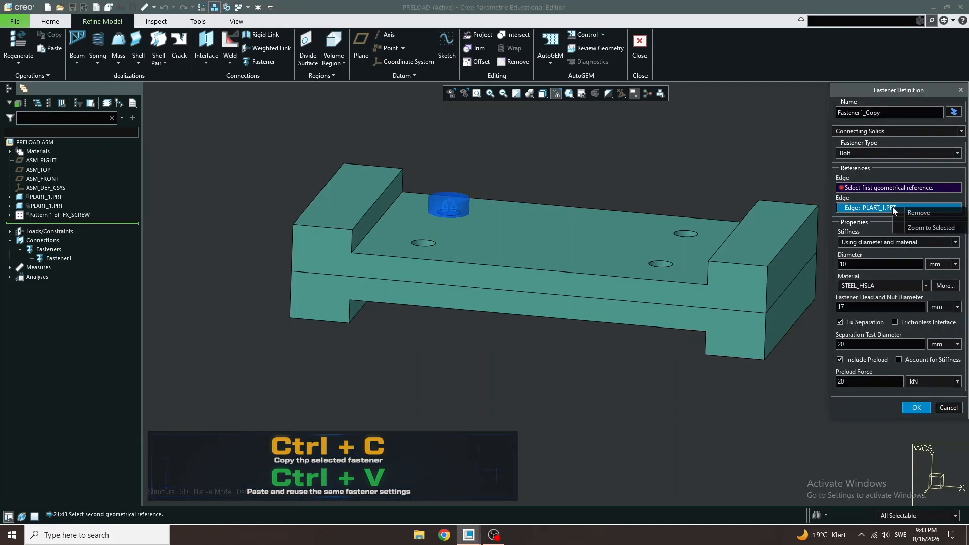
{"action": "left_click", "coordinate": [919, 213]}
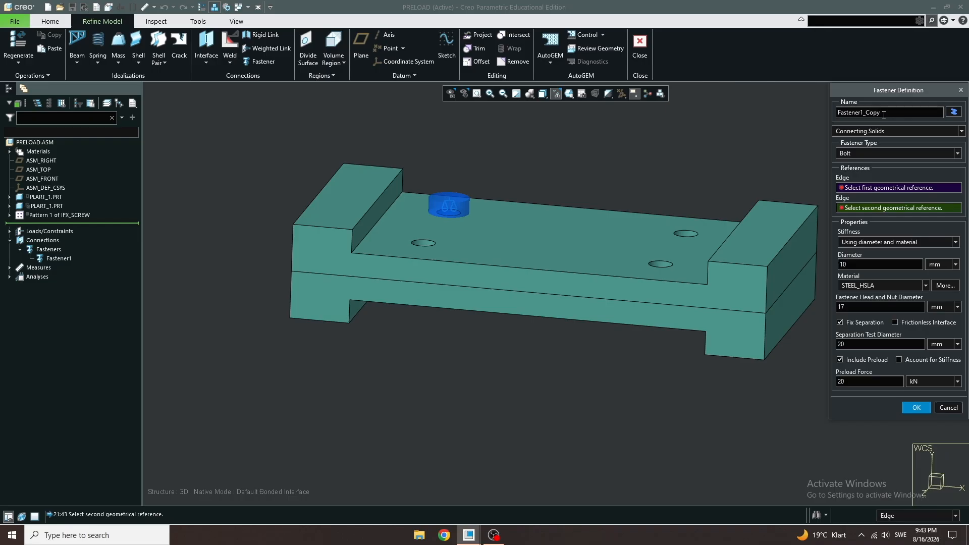
- Name the copied fastener Fastener2, reference the front-left hole's top and bottom edges, and finish it, accepting the warning
{"action": "type", "text": "2"}
{"action": "left_click", "coordinate": [856, 190]}
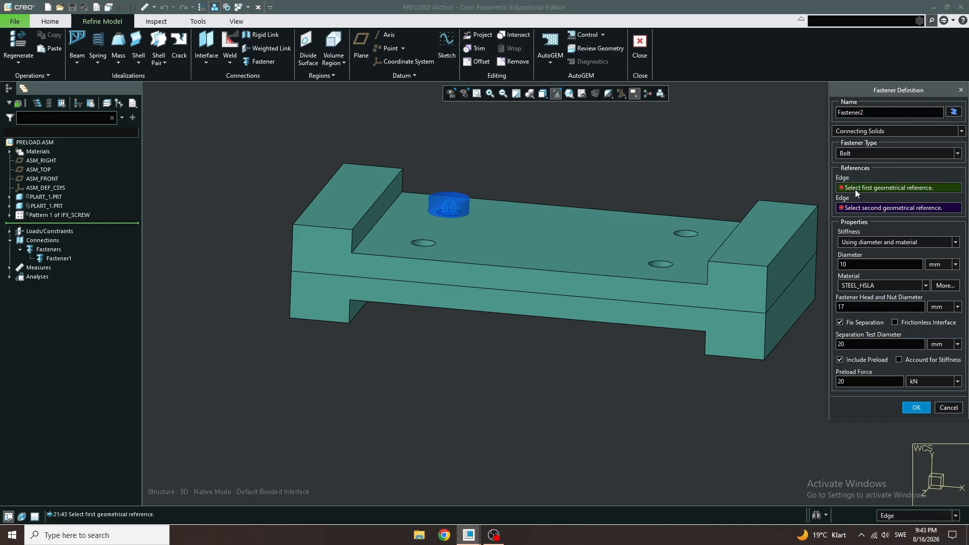
{"action": "left_click", "coordinate": [425, 241]}
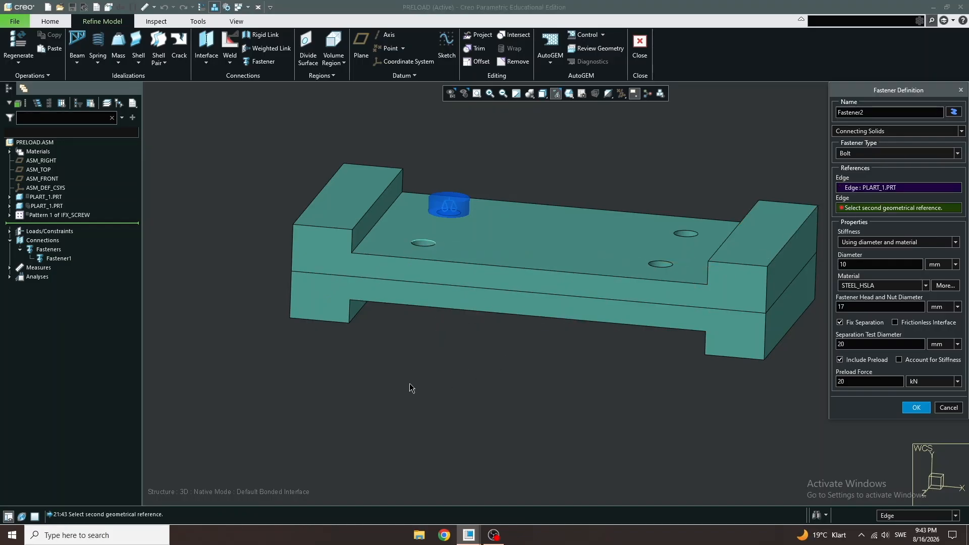
{"action": "middle_click_drag", "start_coordinate": [411, 389], "coordinate": [412, 382]}
{"action": "left_click", "coordinate": [426, 353]}
{"action": "middle_click_drag", "start_coordinate": [486, 273], "coordinate": [522, 241]}
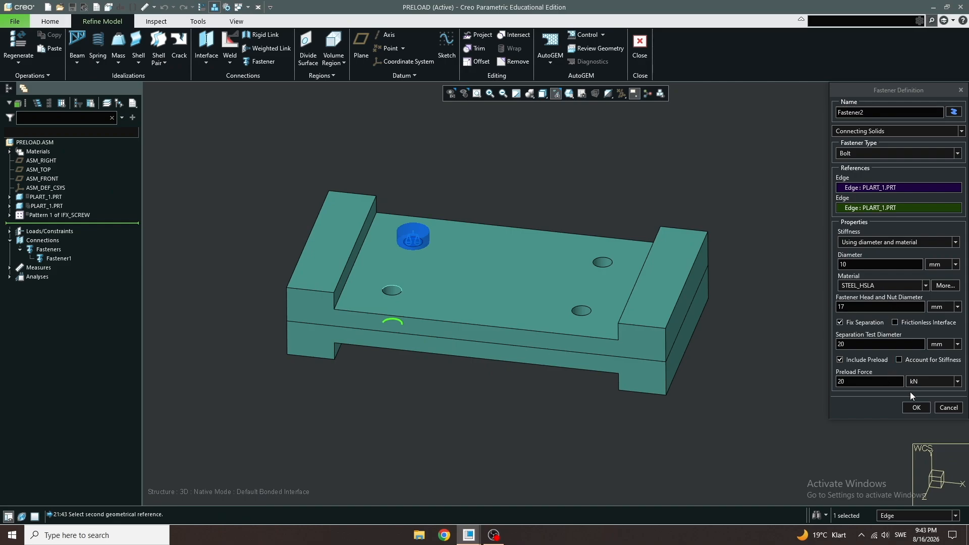
{"action": "left_click", "coordinate": [915, 407]}
{"action": "left_click", "coordinate": [596, 290]}
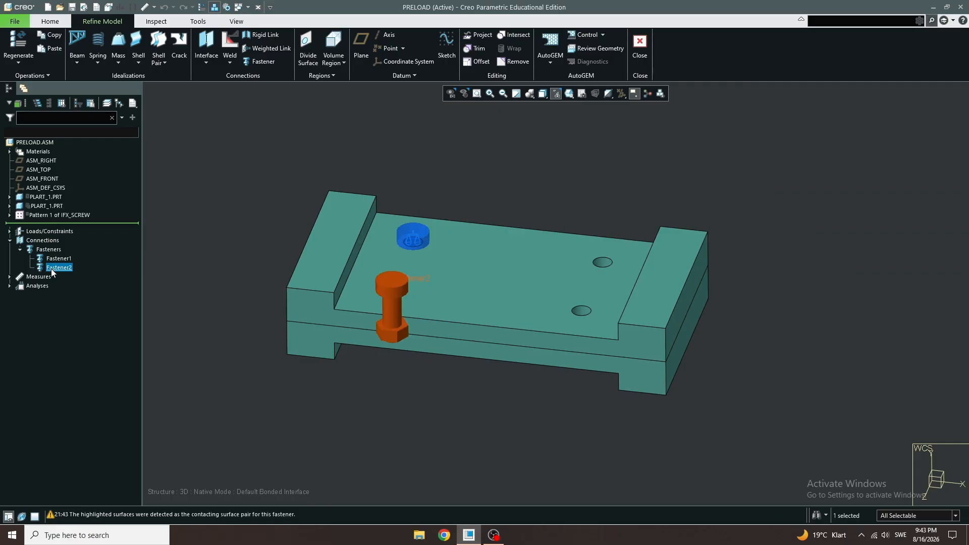
- Copy and paste Fastener2, then remove both edge references from the new fastener
{"action": "left_click", "coordinate": [56, 269]}
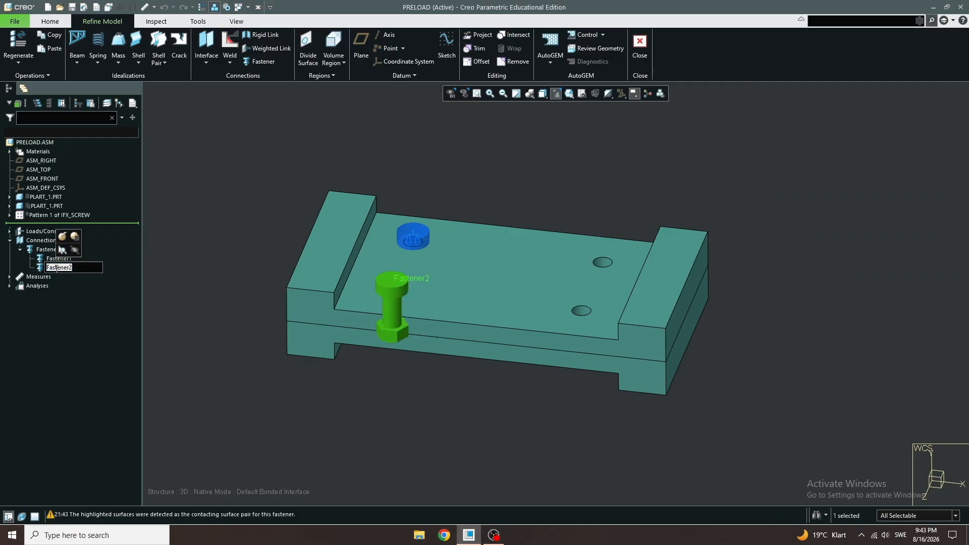
{"action": "left_click", "coordinate": [133, 303]}
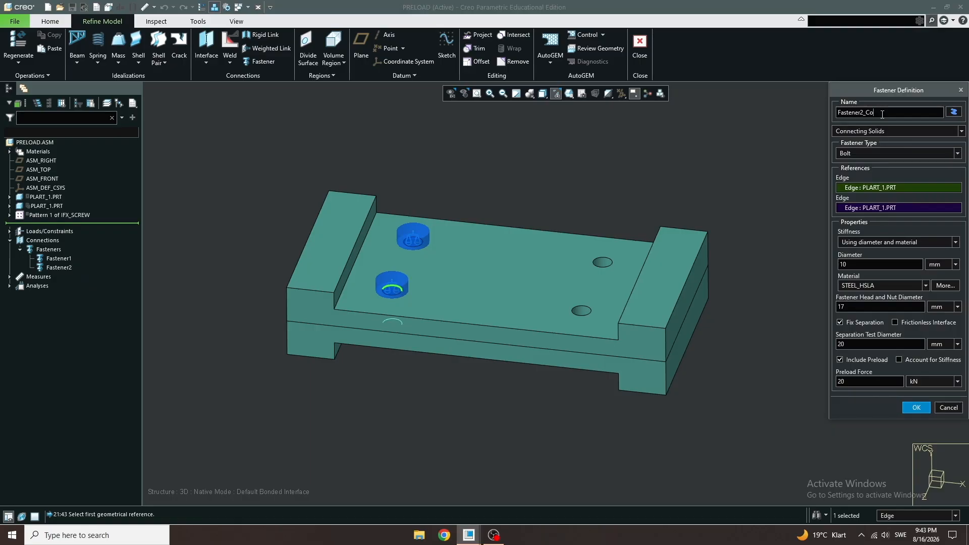
{"action": "right_click", "coordinate": [897, 186]}
{"action": "left_click", "coordinate": [882, 194]}
{"action": "right_click", "coordinate": [891, 210]}
{"action": "left_click", "coordinate": [909, 216]}
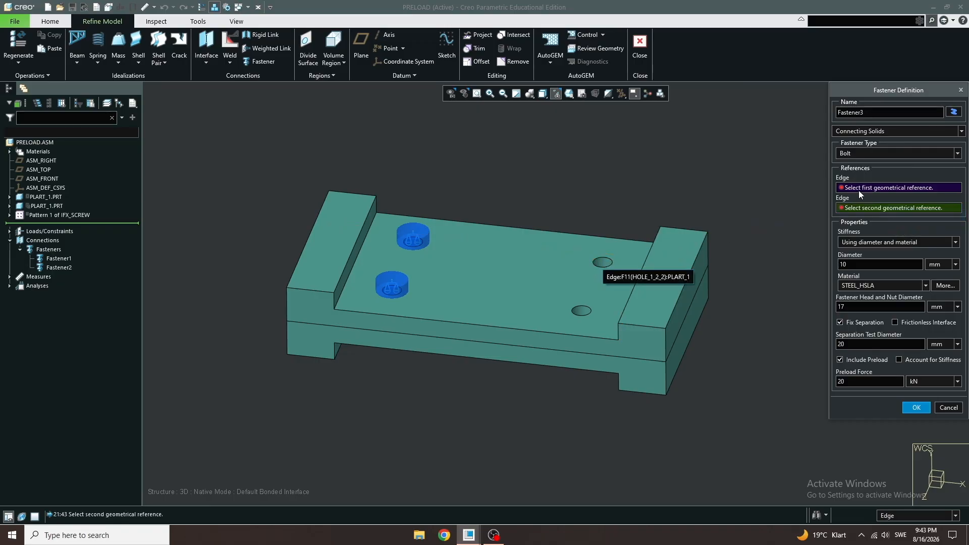
- Reference the back-right hole's top and bottom edges for Fastener3 and finish it, accepting the warning
{"action": "left_click", "coordinate": [604, 263]}
{"action": "middle_click_drag", "start_coordinate": [603, 281], "coordinate": [599, 287]}
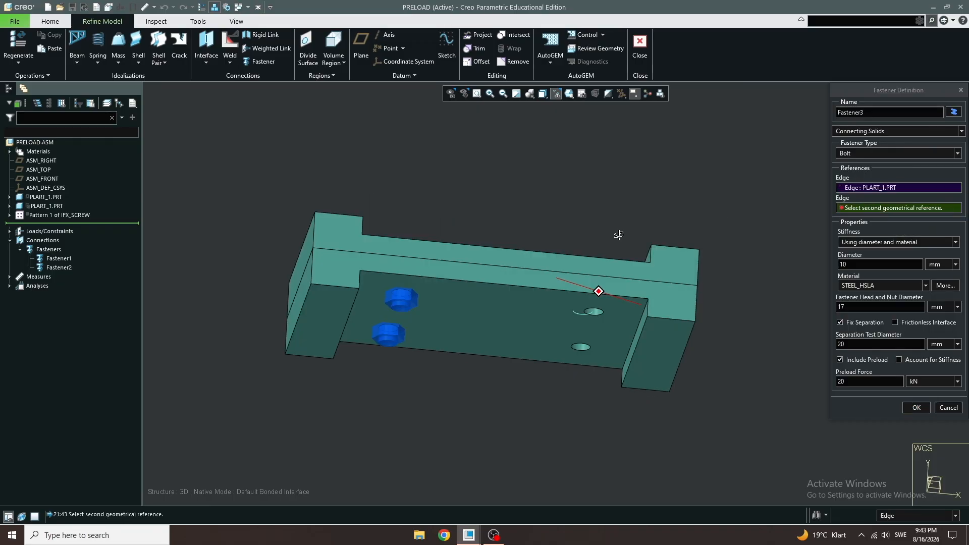
{"action": "left_click", "coordinate": [580, 352]}
{"action": "middle_click_drag", "start_coordinate": [611, 218], "coordinate": [620, 303]}
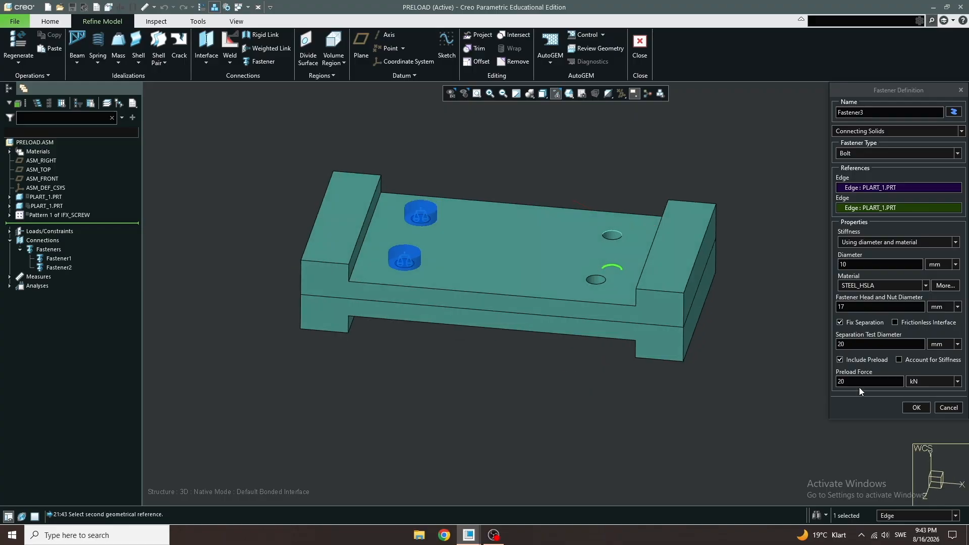
{"action": "left_click", "coordinate": [917, 408]}
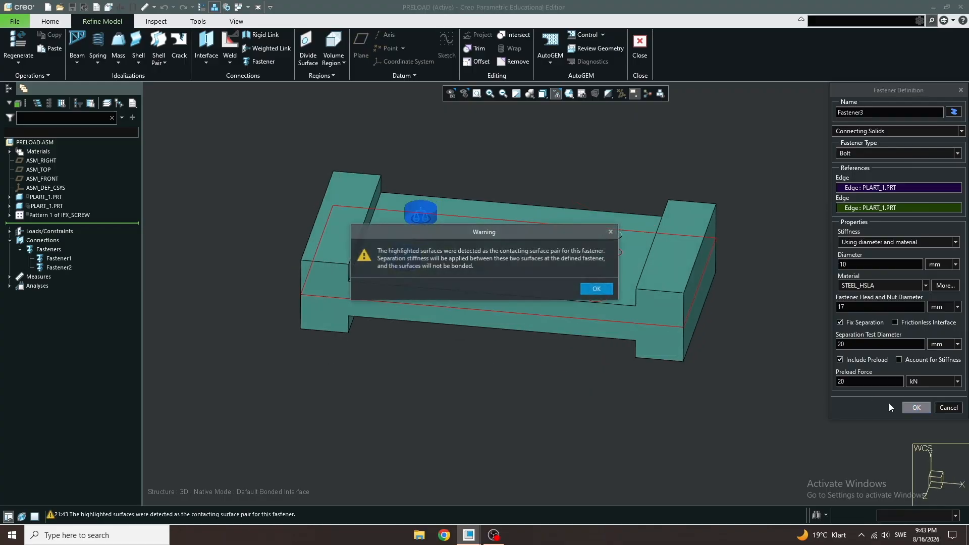
{"action": "left_click", "coordinate": [603, 292]}
- Paste another fastener copy and remove both of its edge references
{"action": "key", "text": "ctrl+v"}
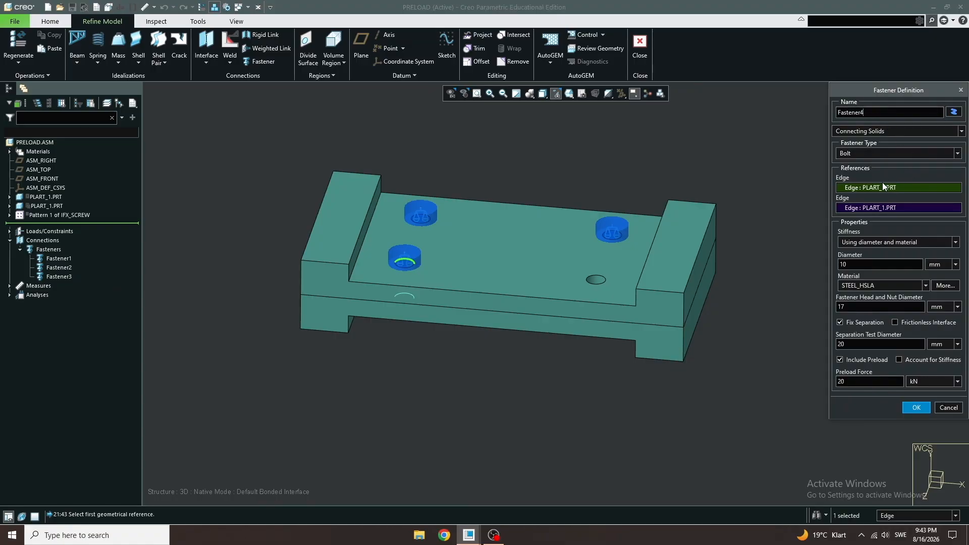
{"action": "right_click", "coordinate": [874, 189]}
{"action": "left_click", "coordinate": [881, 198]}
{"action": "right_click", "coordinate": [884, 211]}
{"action": "left_click", "coordinate": [891, 221]}
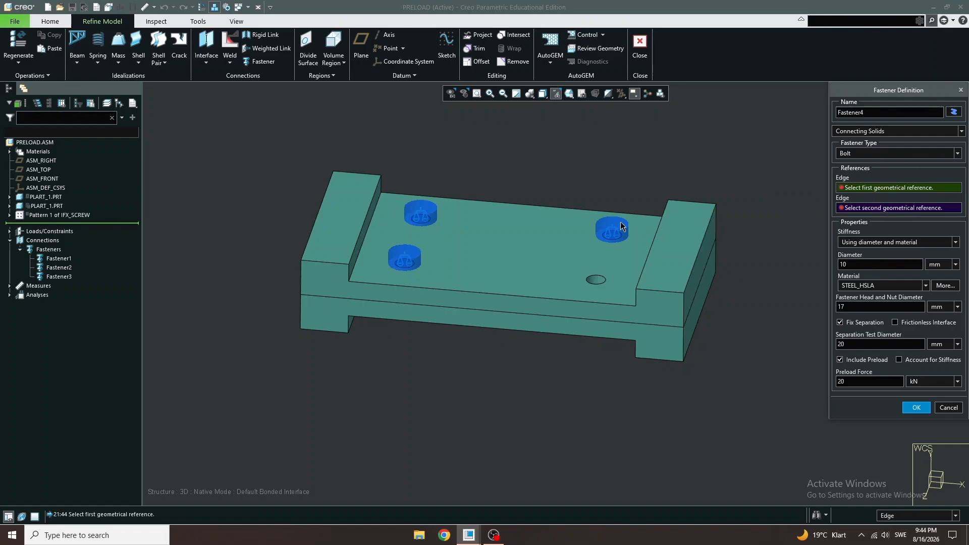
- Reference the front-right hole's top and bottom edges for Fastener4 and finish it, accepting the warning
{"action": "left_click", "coordinate": [602, 285]}
{"action": "middle_click_drag", "start_coordinate": [602, 286], "coordinate": [600, 356]}
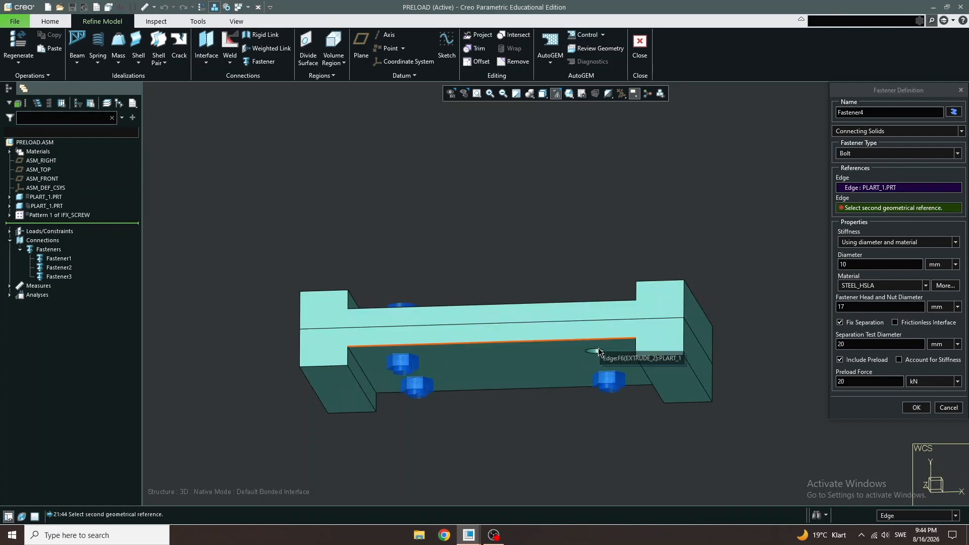
{"action": "left_click", "coordinate": [599, 356]}
{"action": "left_click", "coordinate": [917, 406]}
{"action": "key", "text": "Return"}
- Fix the right end face of the plate assembly with a displacement constraint
{"action": "mouse_move", "coordinate": [620, 203]}
{"action": "middle_mouse_down"}
{"action": "mouse_move", "coordinate": [614, 258]}
{"action": "mouse_move", "coordinate": [584, 204]}
{"action": "mouse_move", "coordinate": [595, 184]}
{"action": "mouse_move", "coordinate": [602, 208]}
{"action": "mouse_move", "coordinate": [580, 209]}
{"action": "middle_mouse_up"}
{"action": "left_click", "coordinate": [556, 210]}
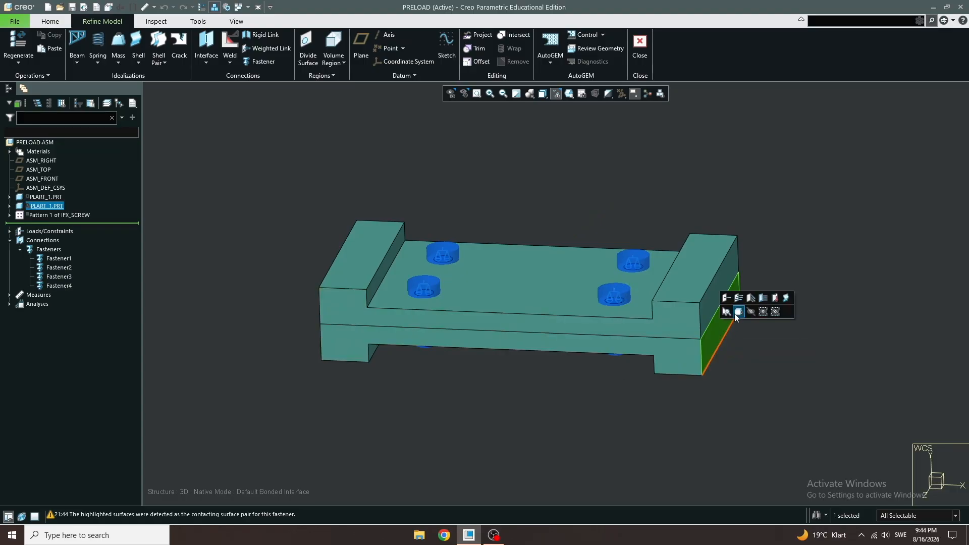
{"action": "left_click", "coordinate": [749, 301]}
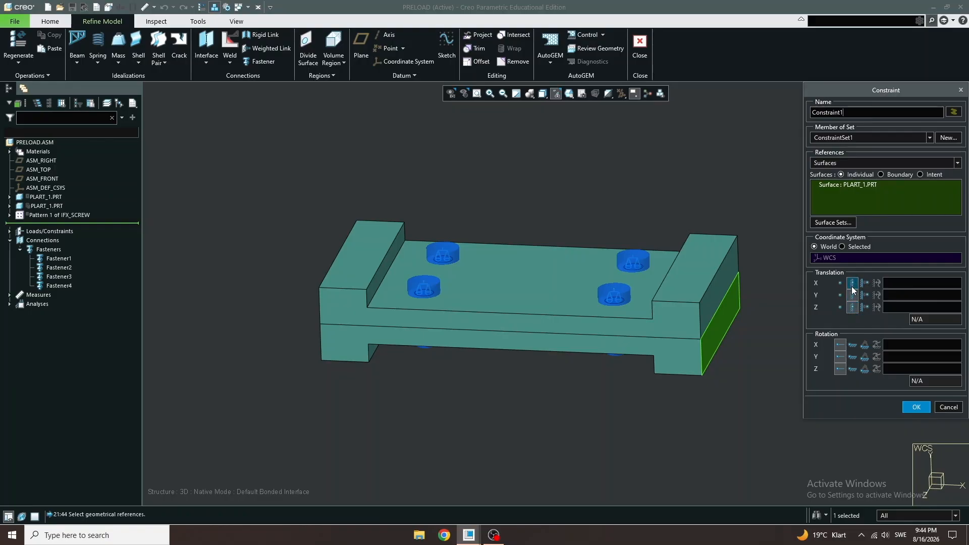
{"action": "left_click", "coordinate": [918, 407]}
- Apply a force/moment load of 10 kN in X on the left end face
{"action": "middle_click_drag", "start_coordinate": [347, 287], "coordinate": [368, 293]}
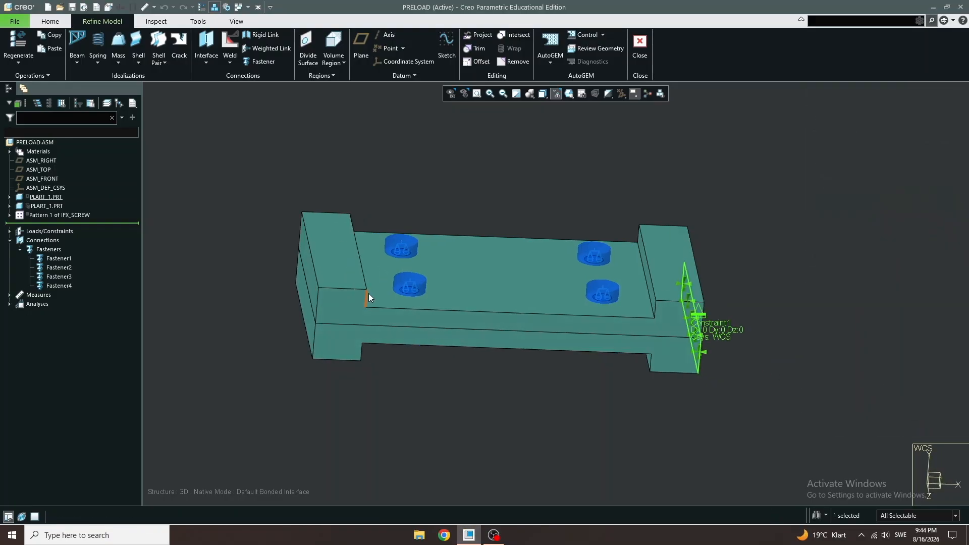
{"action": "left_click", "coordinate": [309, 270]}
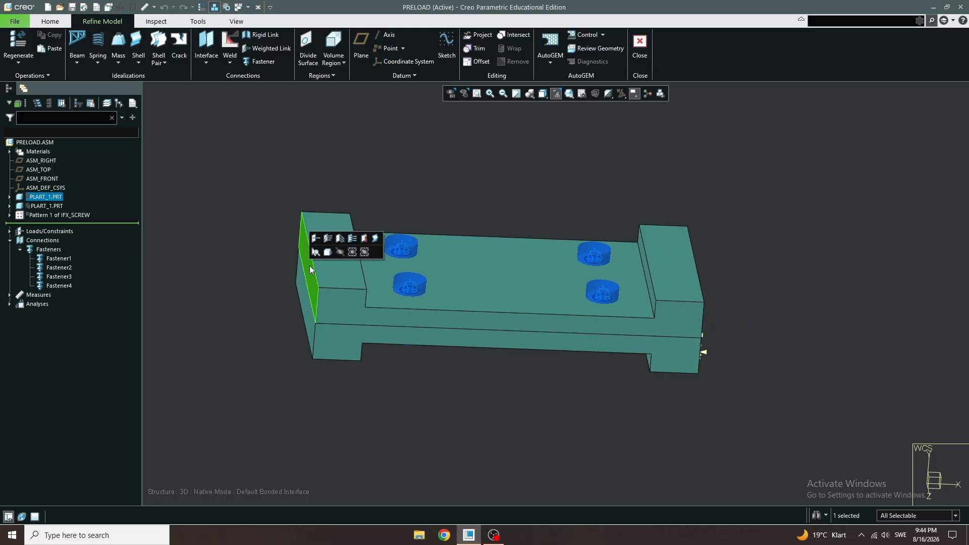
{"action": "left_click", "coordinate": [315, 238]}
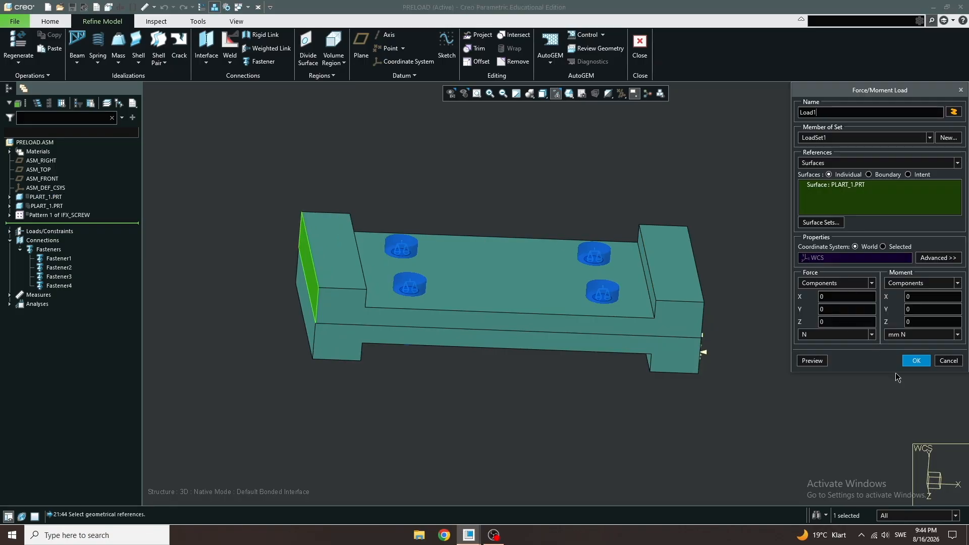
{"action": "double_click", "coordinate": [839, 301]}
{"action": "type", "text": "10"}
{"action": "left_click", "coordinate": [830, 334]}
{"action": "left_click", "coordinate": [820, 383]}
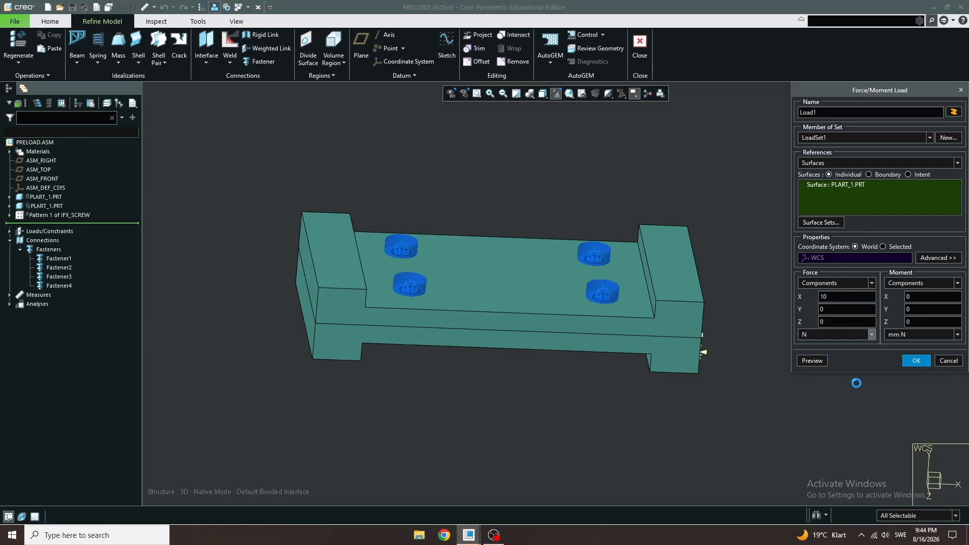
{"action": "left_click", "coordinate": [917, 361]}
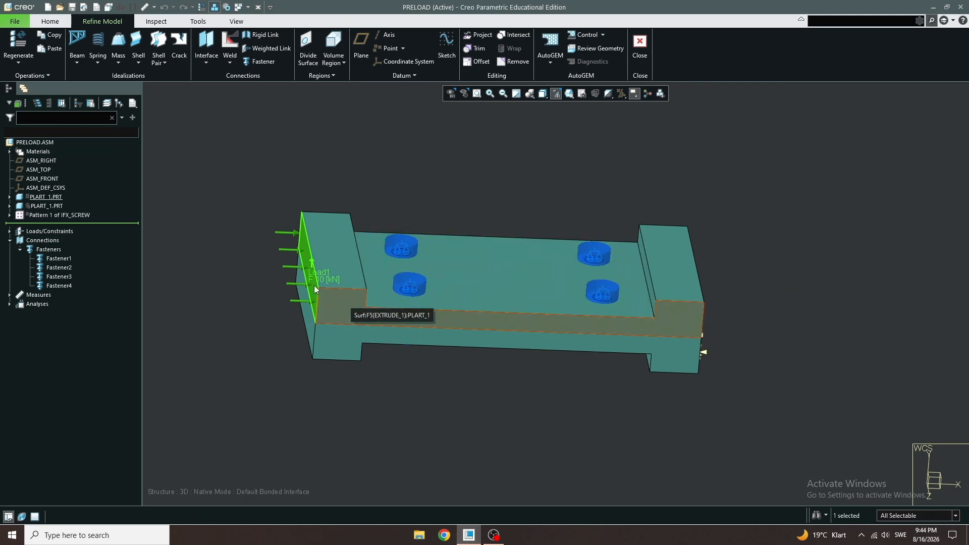
- Edit the load and set its X force to -10 kN
{"action": "left_click", "coordinate": [292, 269]}
{"action": "left_click", "coordinate": [296, 238]}
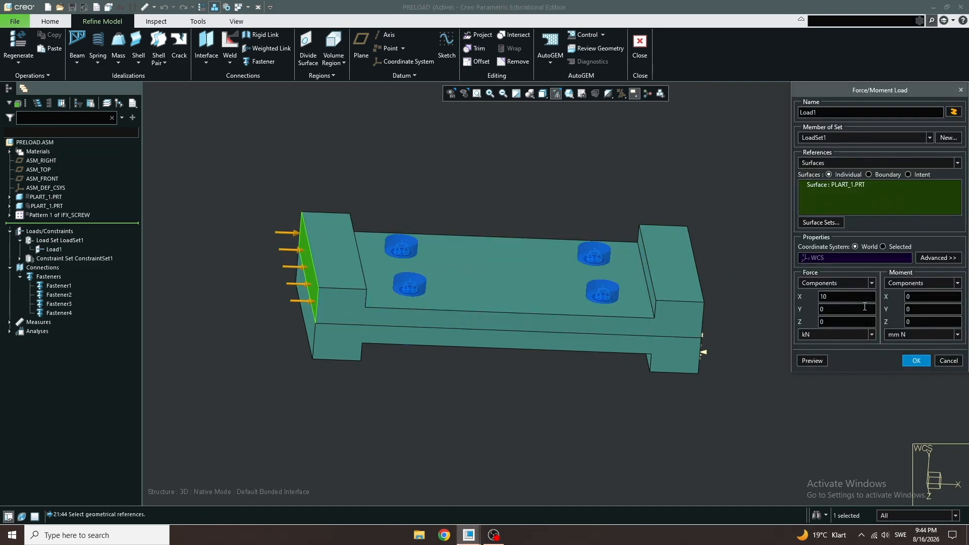
{"action": "type", "text": "-"}
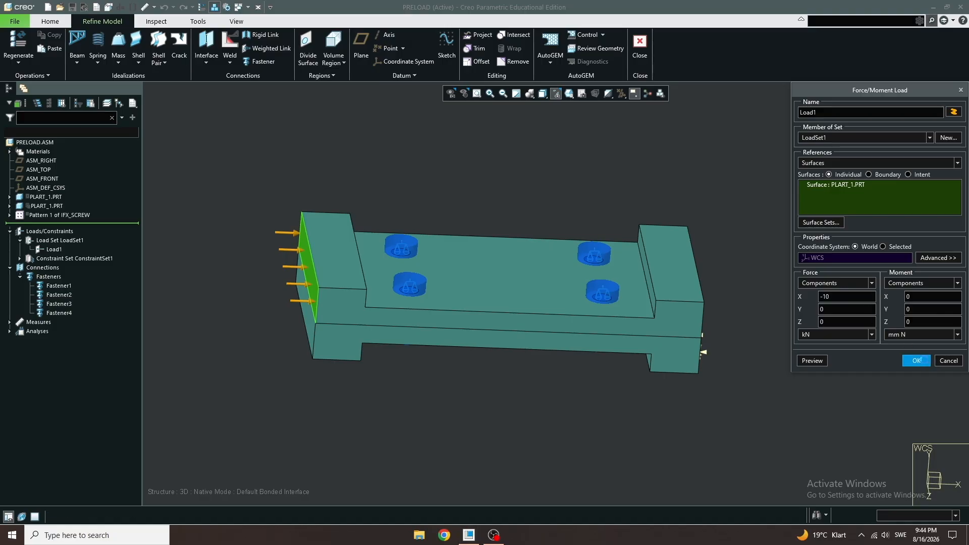
{"action": "left_click", "coordinate": [927, 362]}
- Review the simulation geometry display of the model
{"action": "mouse_move", "coordinate": [502, 240]}
{"action": "middle_mouse_down"}
{"action": "mouse_move", "coordinate": [493, 243]}
{"action": "mouse_move", "coordinate": [508, 258]}
{"action": "middle_mouse_up"}
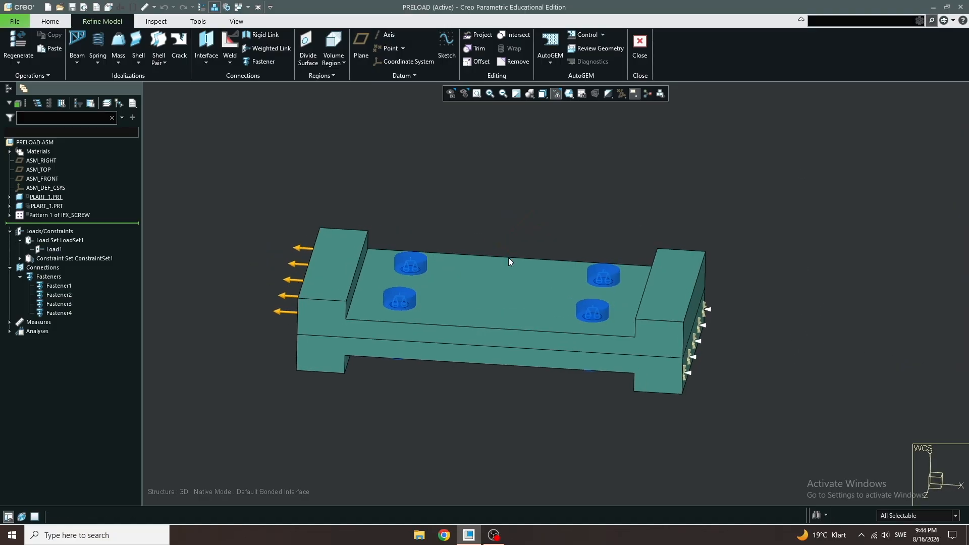
{"action": "left_click", "coordinate": [603, 48]}
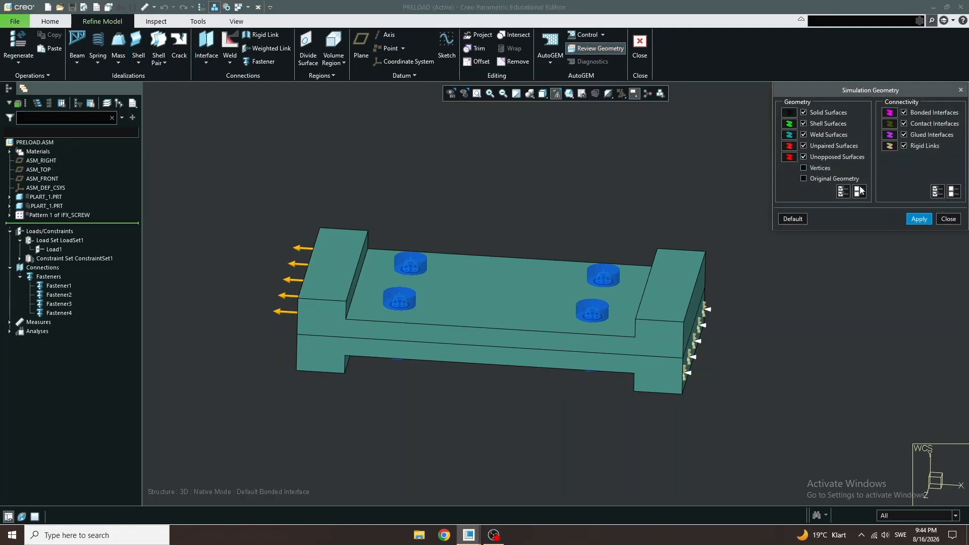
{"action": "left_click", "coordinate": [914, 219]}
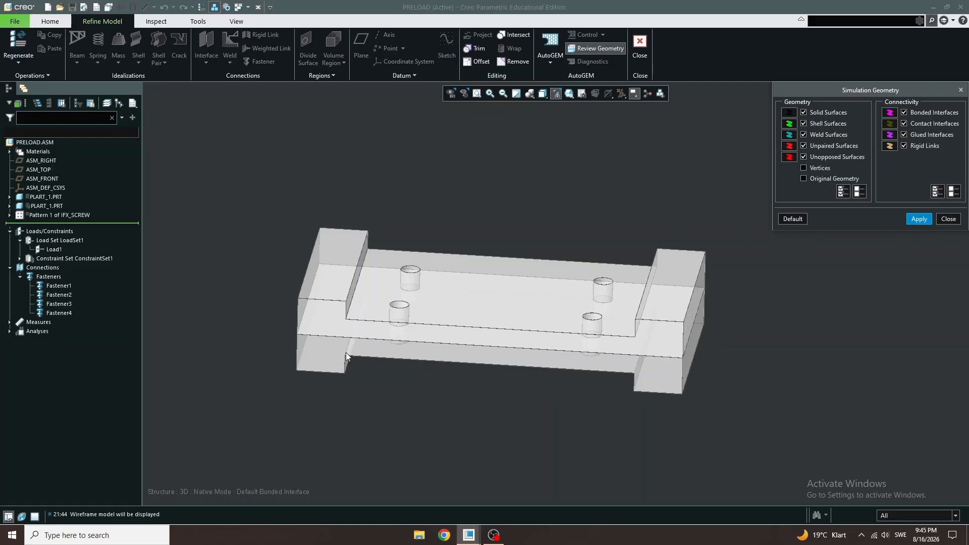
{"action": "left_click", "coordinate": [949, 218]}
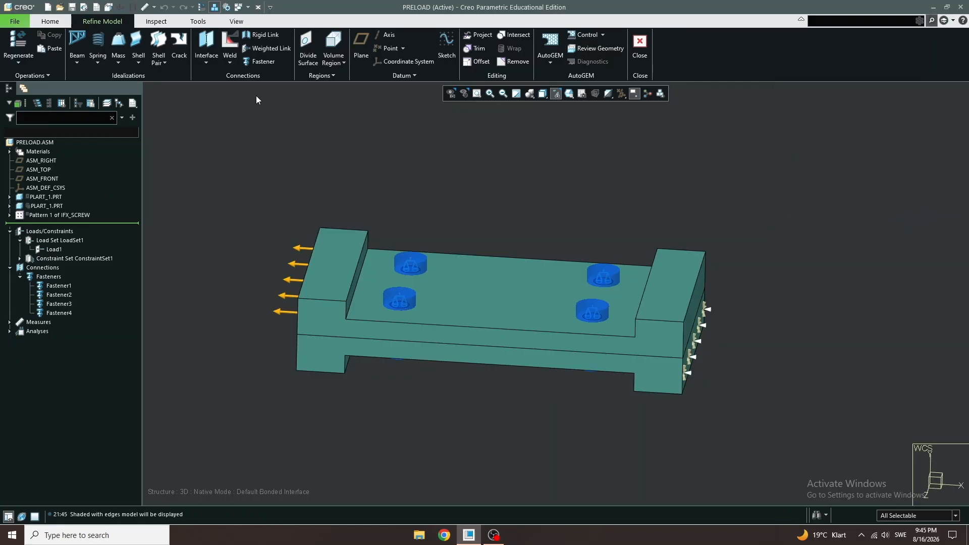
- Create a contact interface between the two plate components using Component-Component references
{"action": "left_click", "coordinate": [205, 46]}
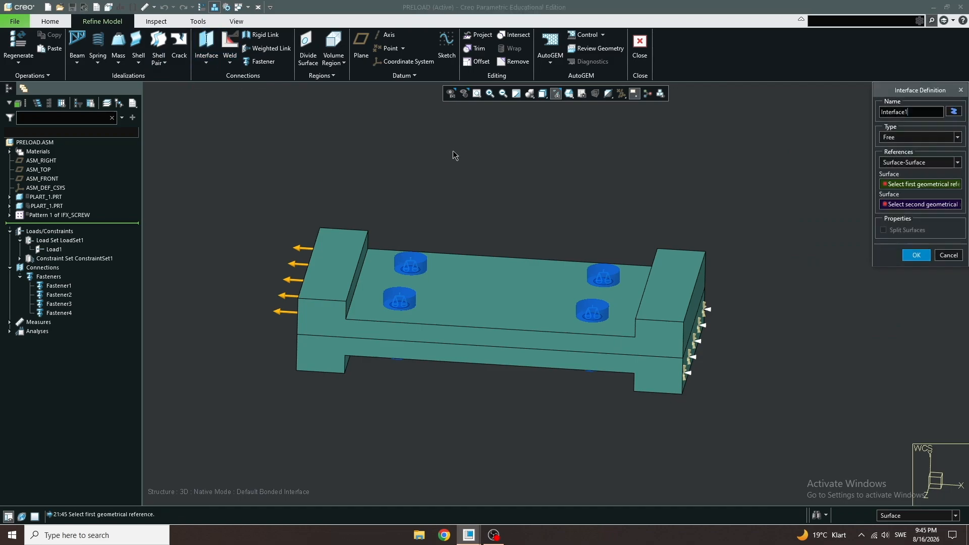
{"action": "left_click", "coordinate": [908, 135]}
{"action": "left_click", "coordinate": [904, 152]}
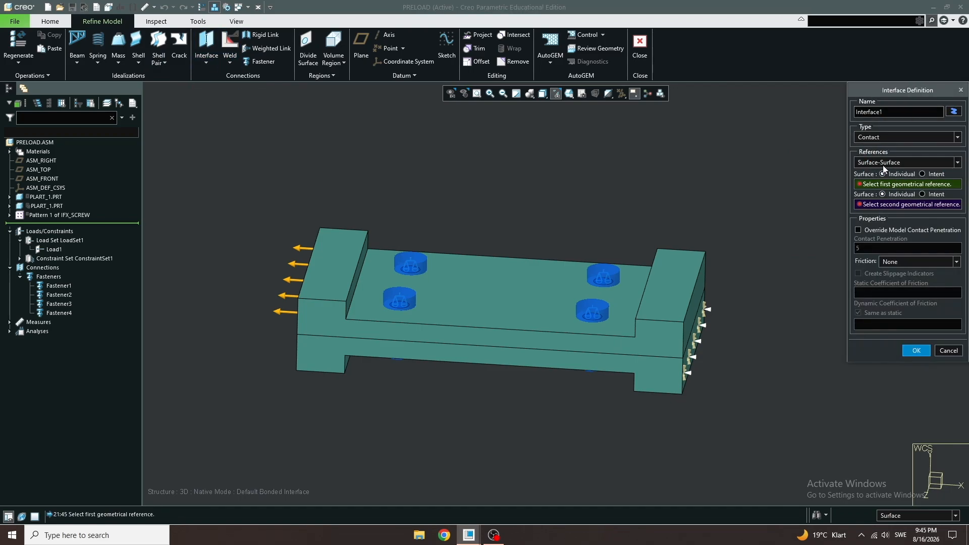
{"action": "left_click", "coordinate": [892, 162]}
{"action": "left_click", "coordinate": [872, 191]}
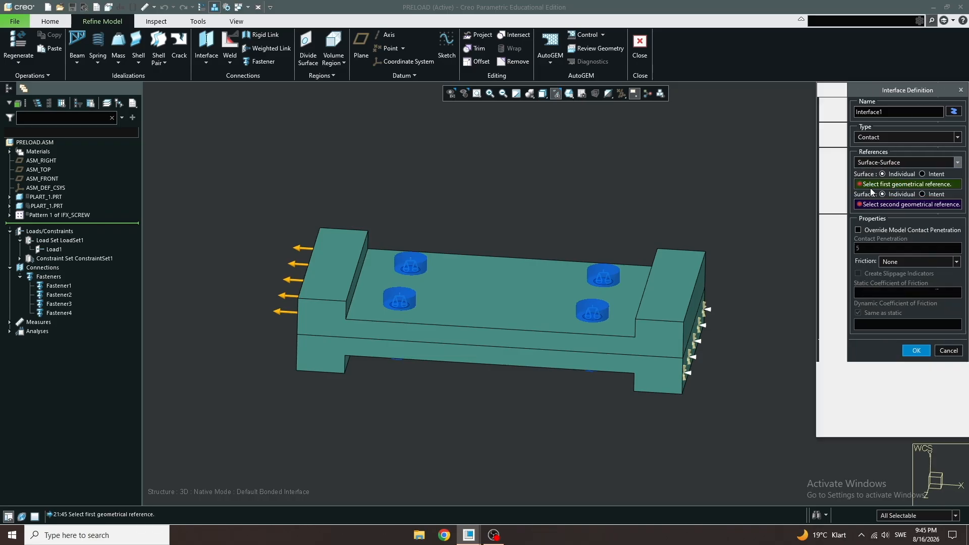
{"action": "left_click", "coordinate": [462, 318]}
{"action": "left_click", "coordinate": [465, 360]}
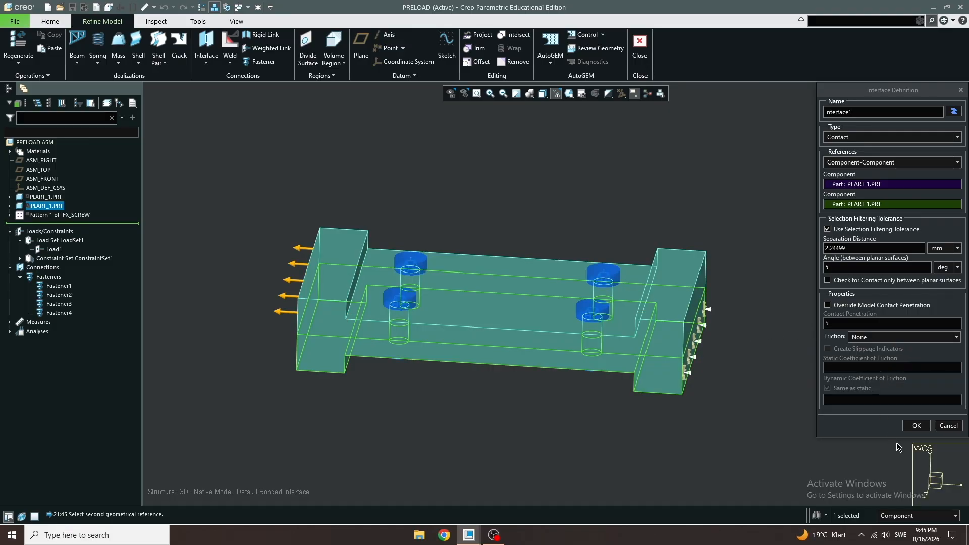
{"action": "left_click", "coordinate": [914, 426]}
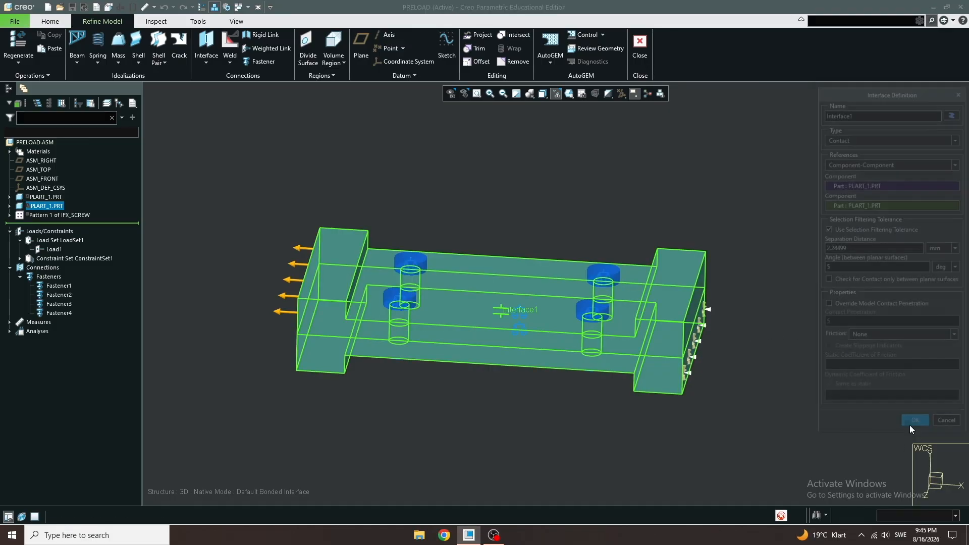
- Assign STEEL_HIGH_CARBON material to both plate components
{"action": "left_click", "coordinate": [465, 217]}
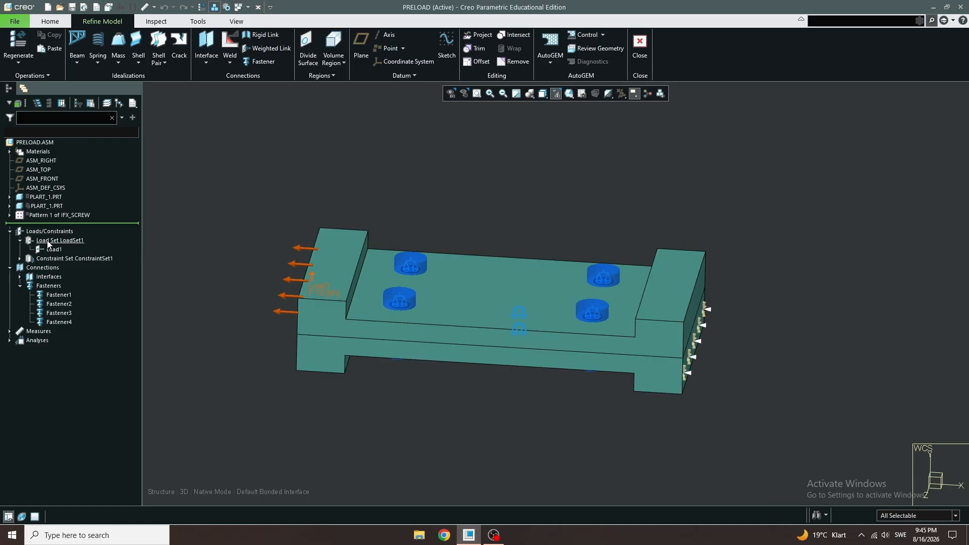
{"action": "left_click", "coordinate": [45, 21]}
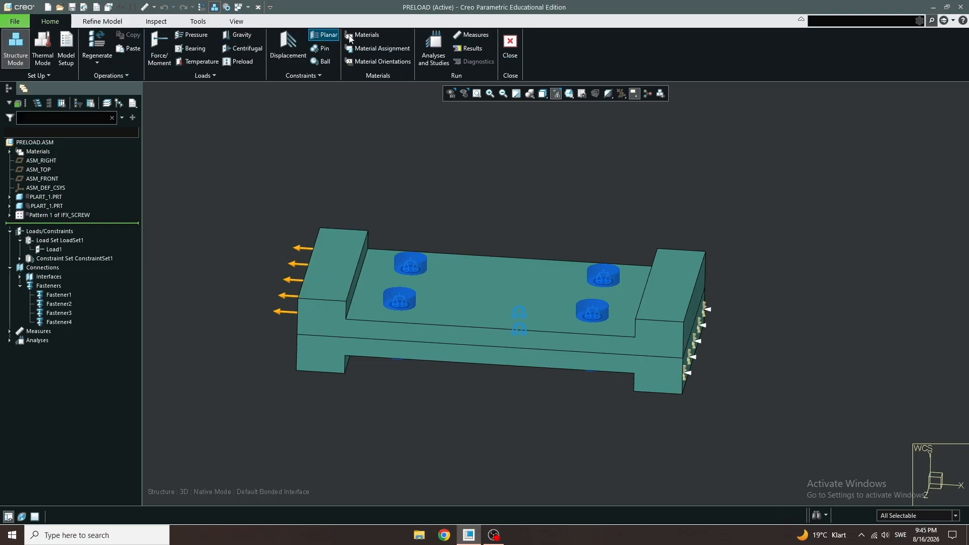
{"action": "left_click", "coordinate": [371, 47]}
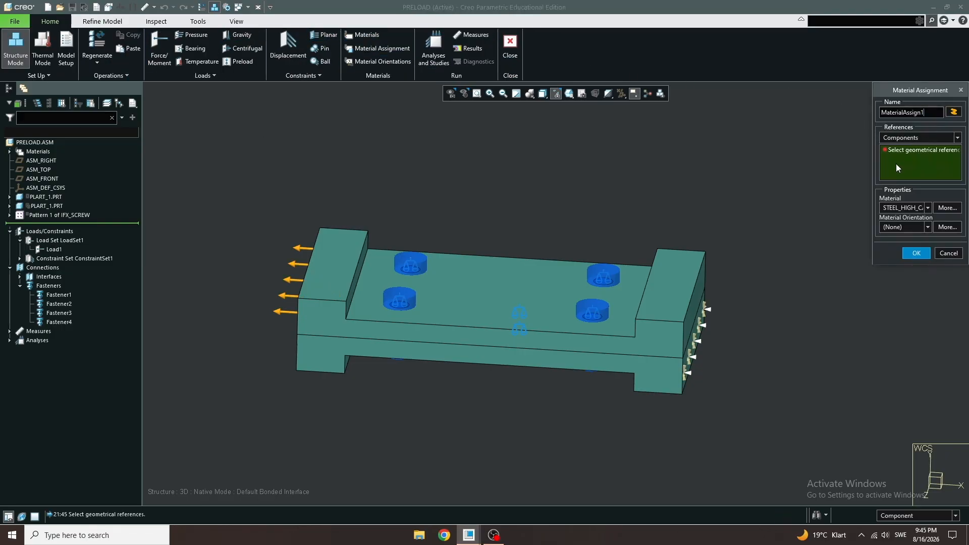
{"action": "left_click", "coordinate": [928, 208]}
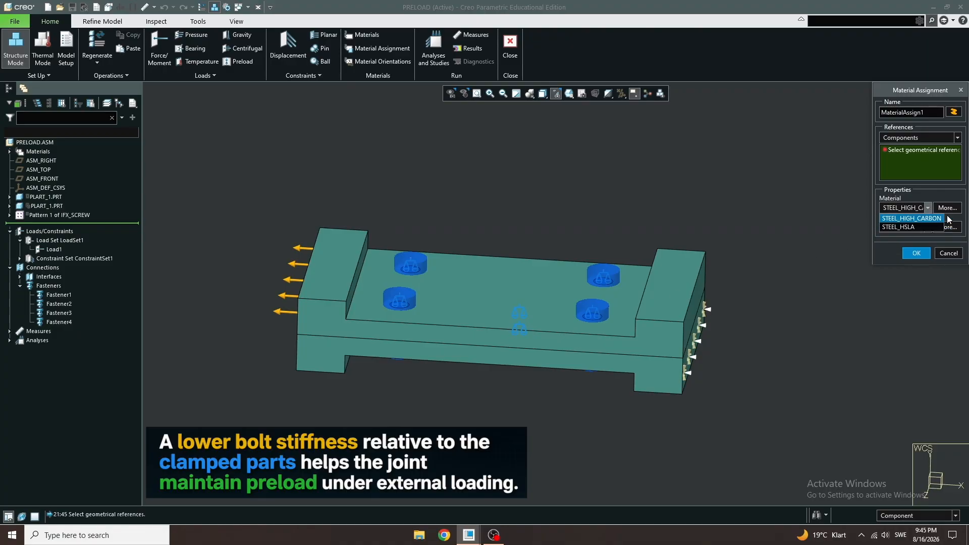
{"action": "left_click", "coordinate": [912, 218]}
{"action": "left_click", "coordinate": [916, 252]}
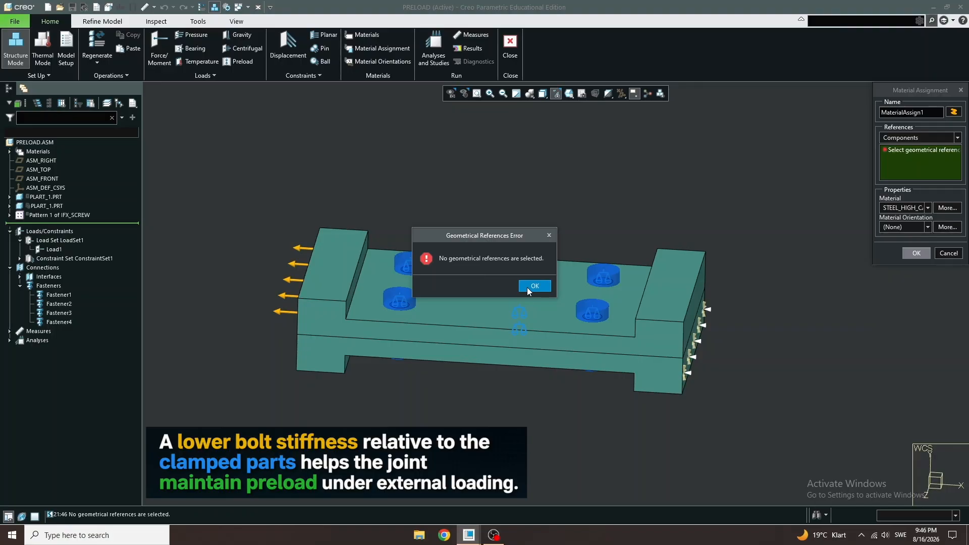
{"action": "left_click", "coordinate": [549, 235]}
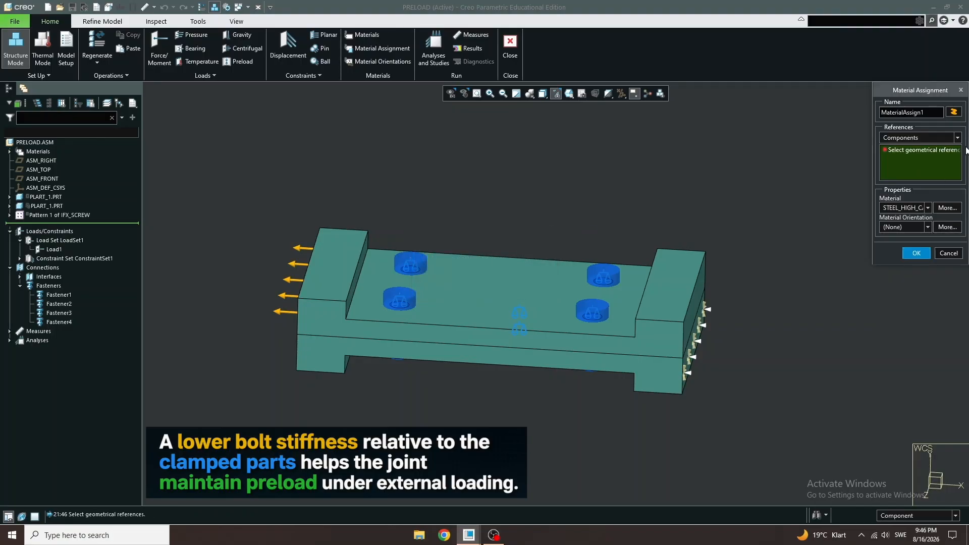
{"action": "left_click", "coordinate": [519, 331]}
{"action": "left_click", "coordinate": [497, 360], "text": "ctrl"}
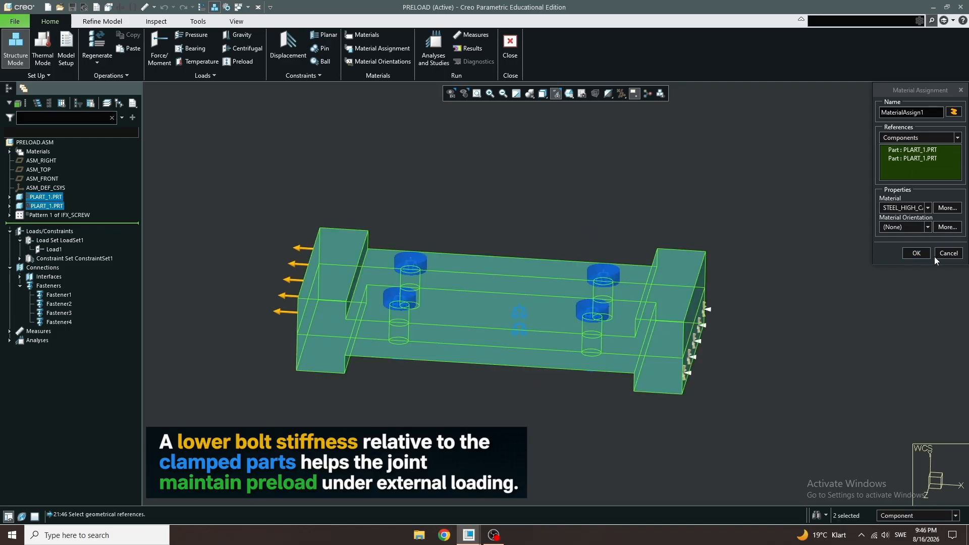
{"action": "left_click", "coordinate": [915, 253]}
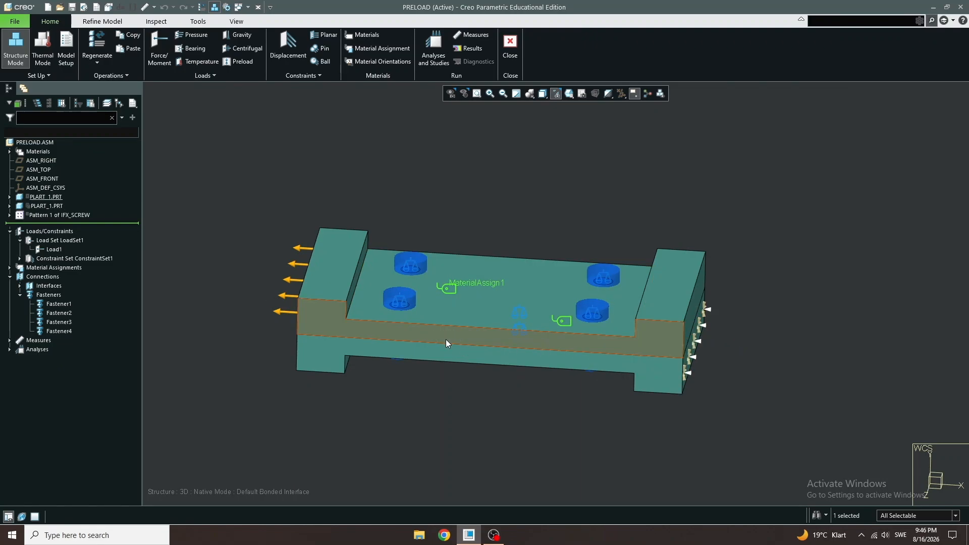
- Create a new nonlinear static analysis with contacts, using the Single-Pass Adaptive convergence method
{"action": "left_click", "coordinate": [420, 59]}
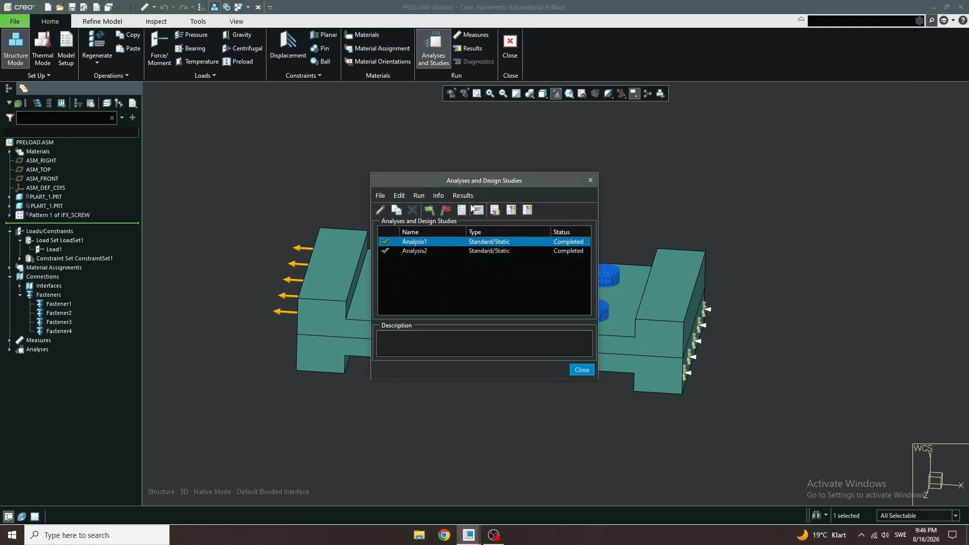
{"action": "left_click", "coordinate": [381, 197]}
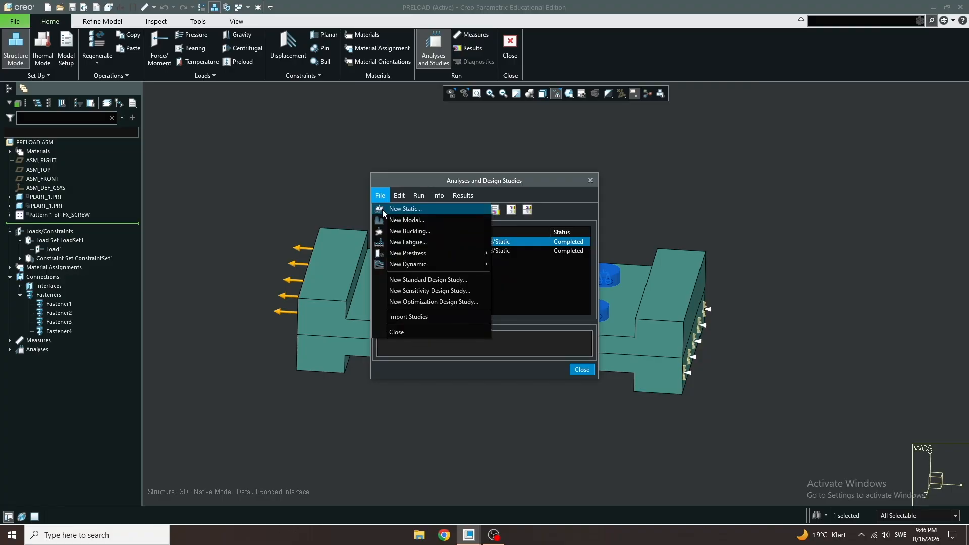
{"action": "left_click", "coordinate": [383, 210]}
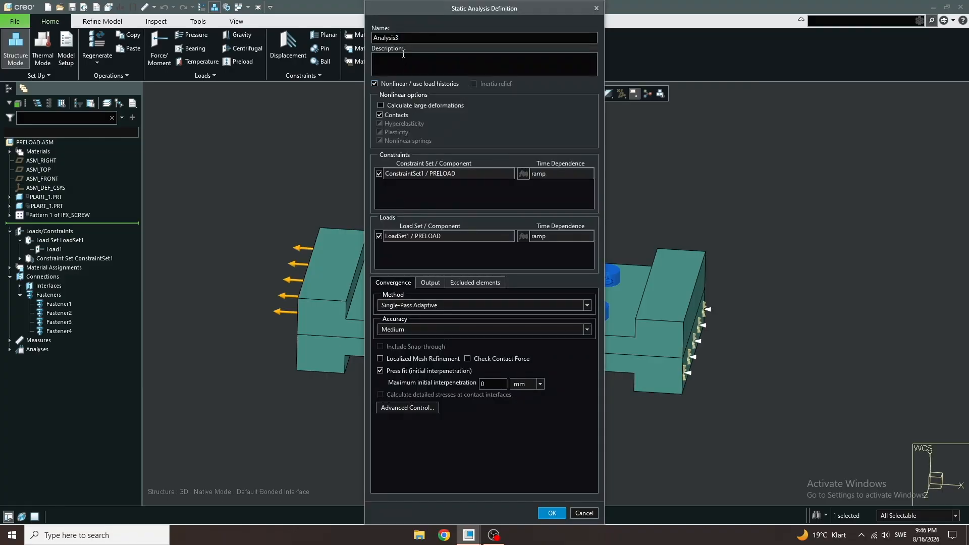
{"action": "left_click", "coordinate": [413, 308]}
{"action": "left_click", "coordinate": [415, 308]}
{"action": "left_click", "coordinate": [415, 307]}
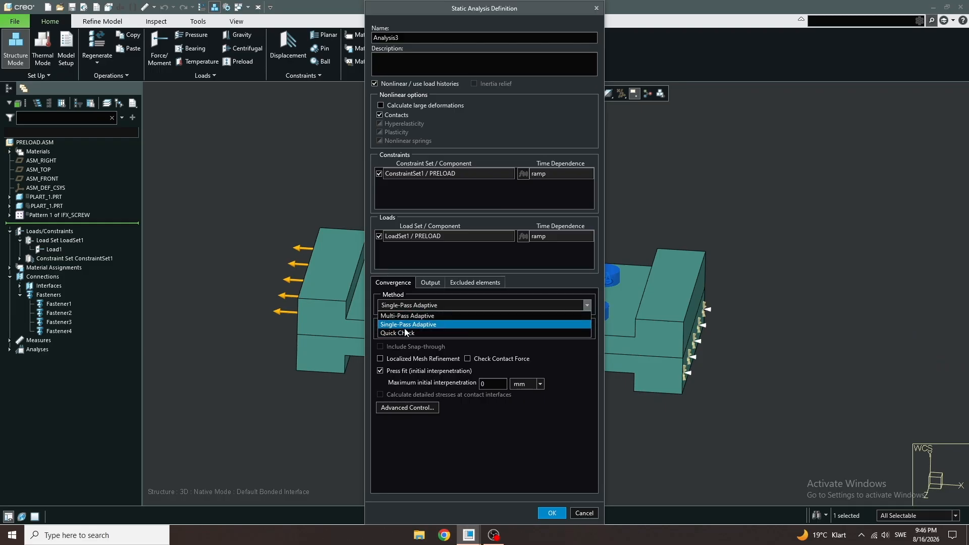
{"action": "left_click", "coordinate": [414, 306]}
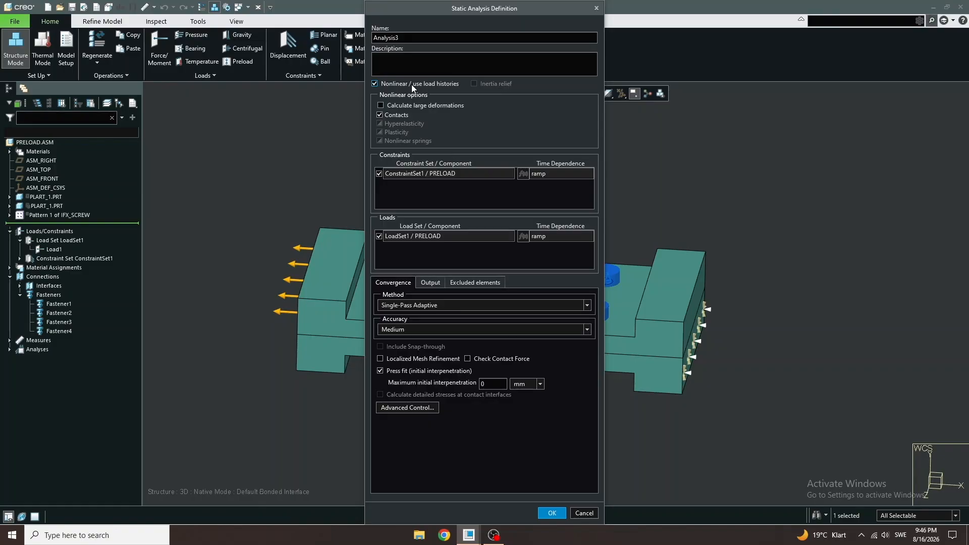
{"action": "left_click", "coordinate": [551, 514]}
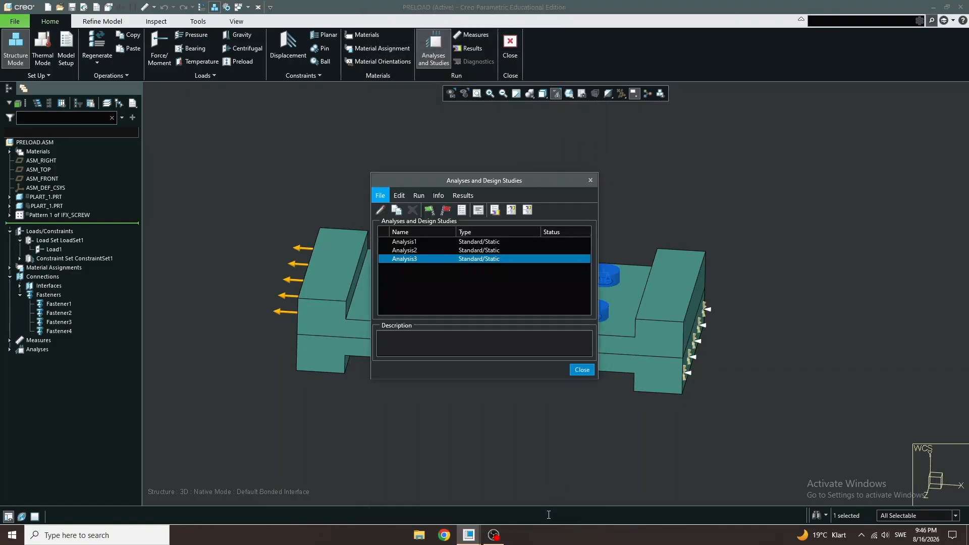
- Run the new static analysis with interactive diagnostics
{"action": "left_click", "coordinate": [428, 210]}
{"action": "left_click", "coordinate": [515, 288]}
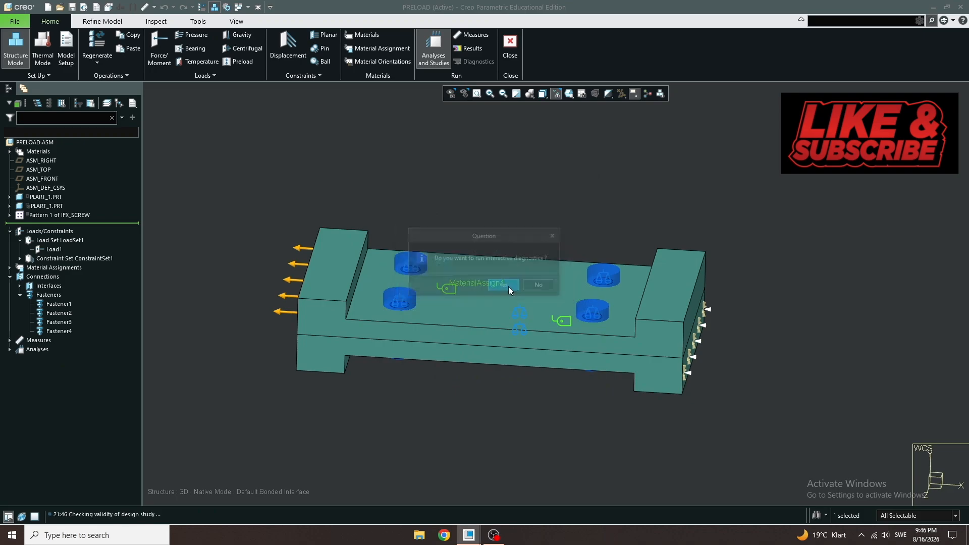
{"action": "left_click", "coordinate": [508, 288]}
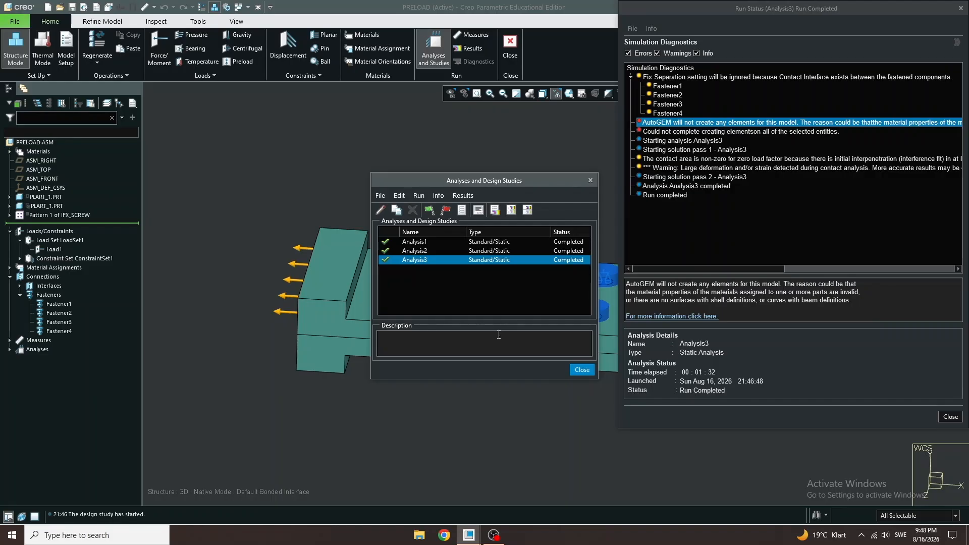
- Open the result window definition for Analysis3 and set the displayed quantity to stress
{"action": "left_click", "coordinate": [428, 213]}
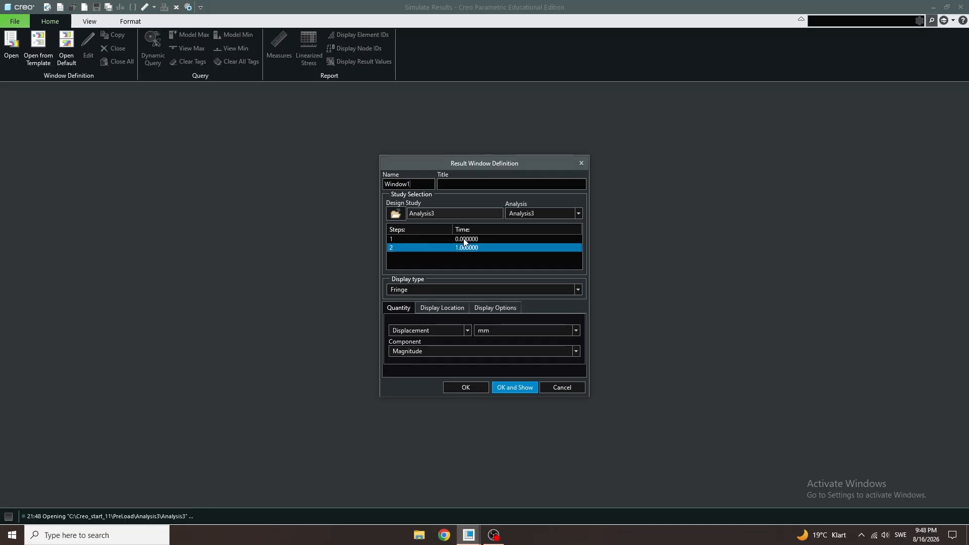
{"action": "left_click", "coordinate": [493, 308]}
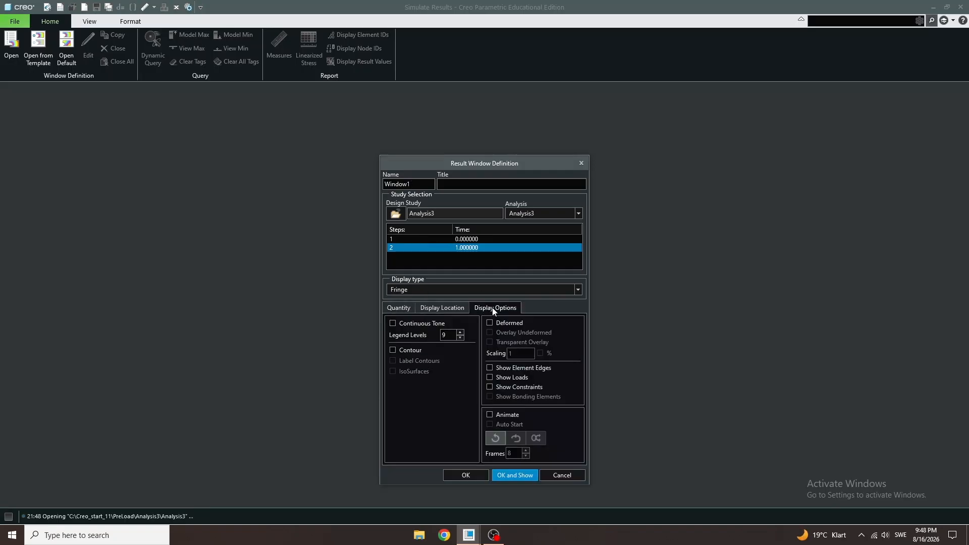
{"action": "left_click", "coordinate": [402, 307]}
{"action": "left_click", "coordinate": [417, 331]}
{"action": "left_click", "coordinate": [416, 341]}
- Show the deformed shape at 10 % scaling with animation and display the result window
{"action": "left_click", "coordinate": [492, 307]}
{"action": "left_click", "coordinate": [490, 323]}
{"action": "left_click", "coordinate": [522, 355]}
{"action": "type", "text": "10"}
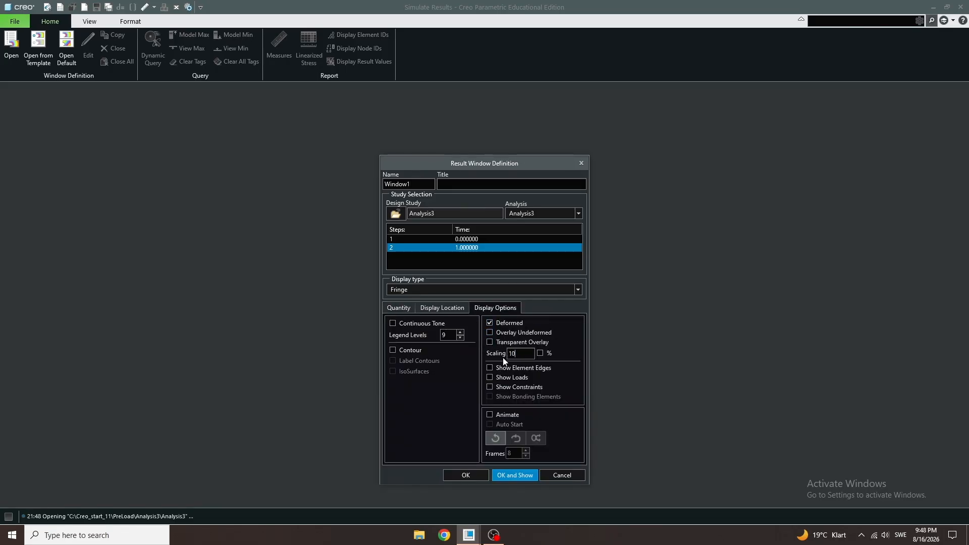
{"action": "left_click", "coordinate": [540, 353]}
{"action": "left_click", "coordinate": [497, 414]}
{"action": "left_click", "coordinate": [510, 474]}
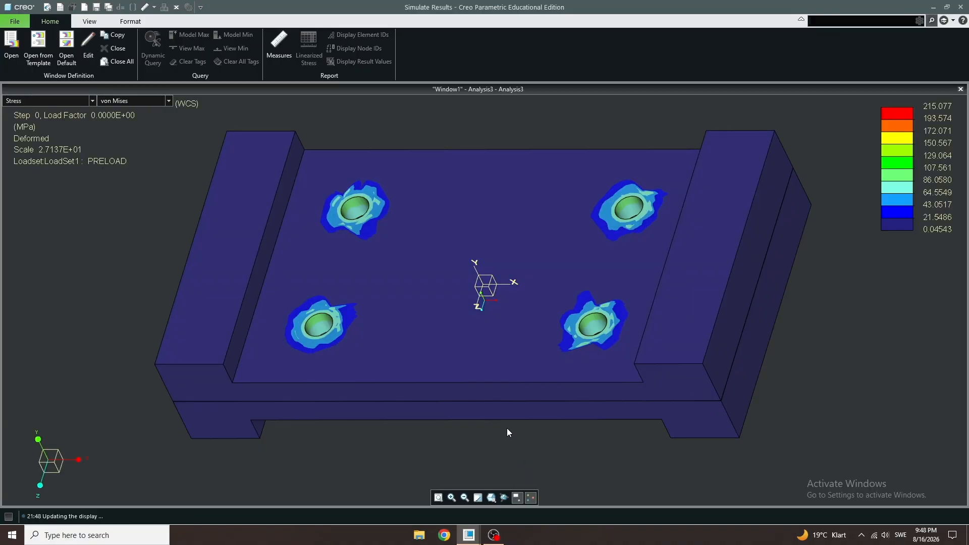
- Edit the result window to display the final load step at time 1
{"action": "mouse_move", "coordinate": [481, 288]}
{"action": "middle_mouse_down"}
{"action": "mouse_move", "coordinate": [458, 266]}
{"action": "mouse_move", "coordinate": [483, 238]}
{"action": "mouse_move", "coordinate": [419, 247]}
{"action": "mouse_move", "coordinate": [485, 259]}
{"action": "middle_mouse_up"}
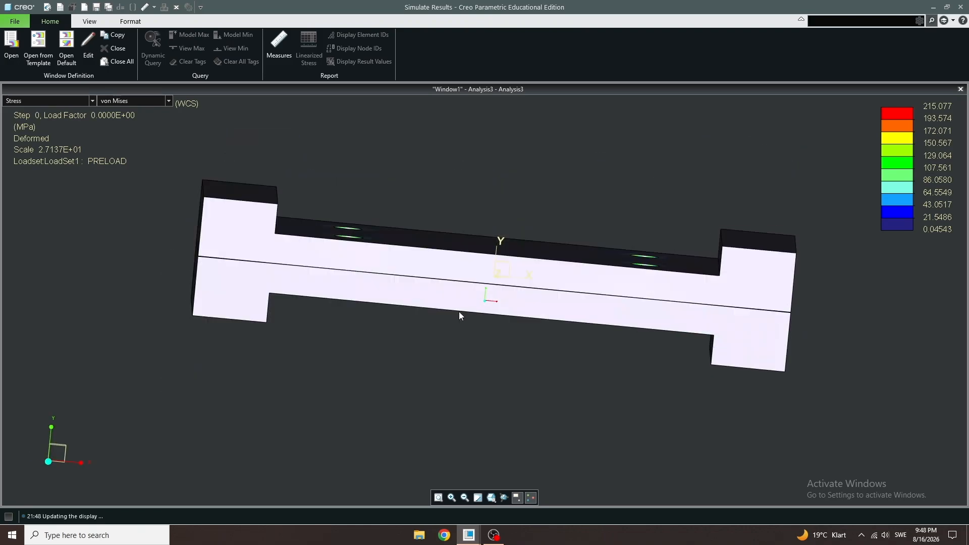
{"action": "left_click", "coordinate": [88, 46]}
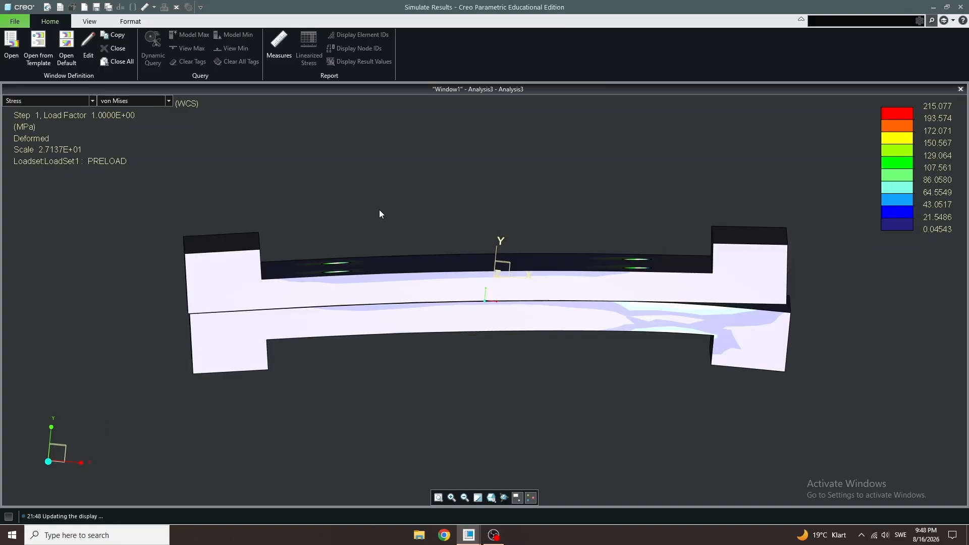
{"action": "left_click", "coordinate": [489, 371]}
{"action": "left_click", "coordinate": [514, 431]}
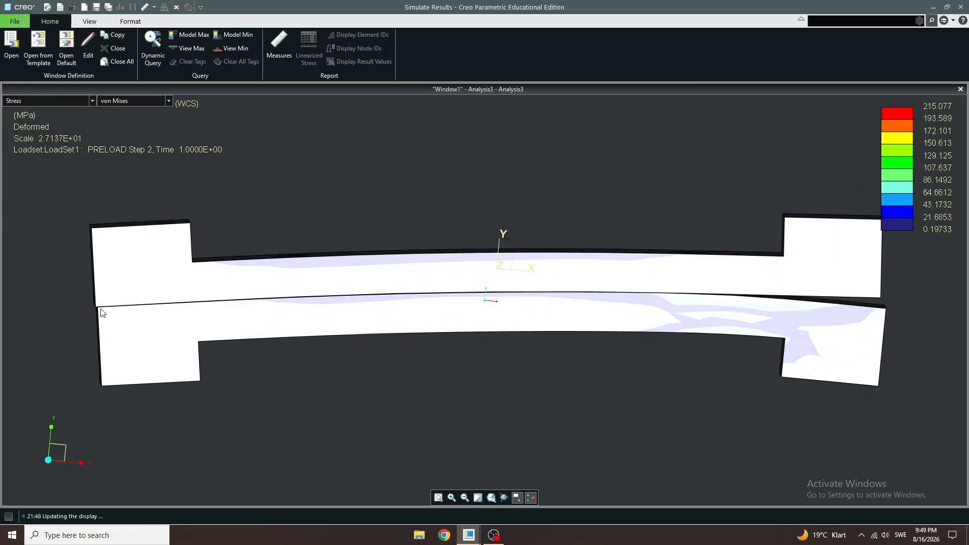
- Make the stress result display transparent to reveal the bolts inside the plates
{"action": "mouse_move", "coordinate": [258, 292]}
{"action": "middle_mouse_down"}
{"action": "mouse_move", "coordinate": [271, 371]}
{"action": "mouse_move", "coordinate": [256, 239]}
{"action": "middle_mouse_up"}
{"action": "scroll", "coordinate": [281, 197], "scroll_direction": "down", "scroll_amount": 5}
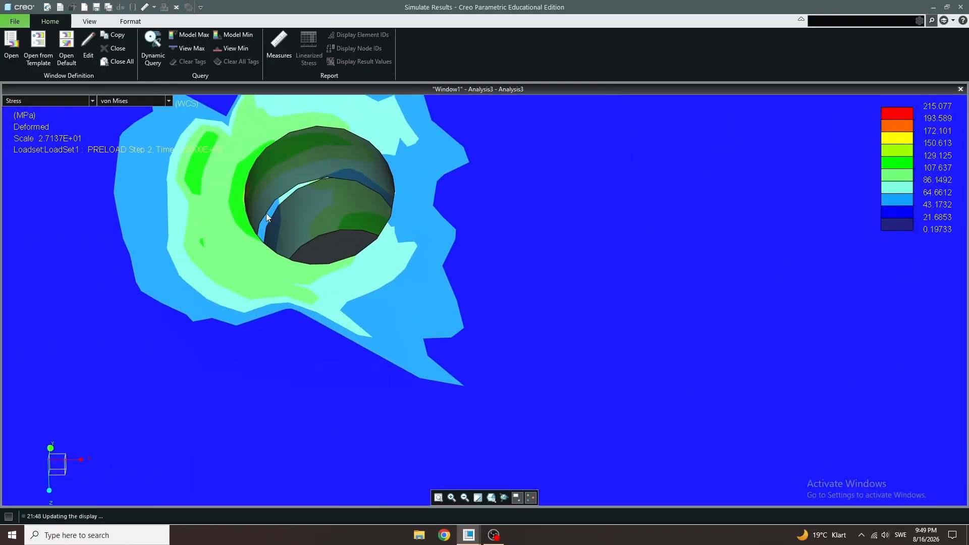
{"action": "scroll", "coordinate": [289, 245], "scroll_direction": "up", "scroll_amount": 5}
{"action": "middle_click_drag", "start_coordinate": [289, 244], "coordinate": [351, 193]}
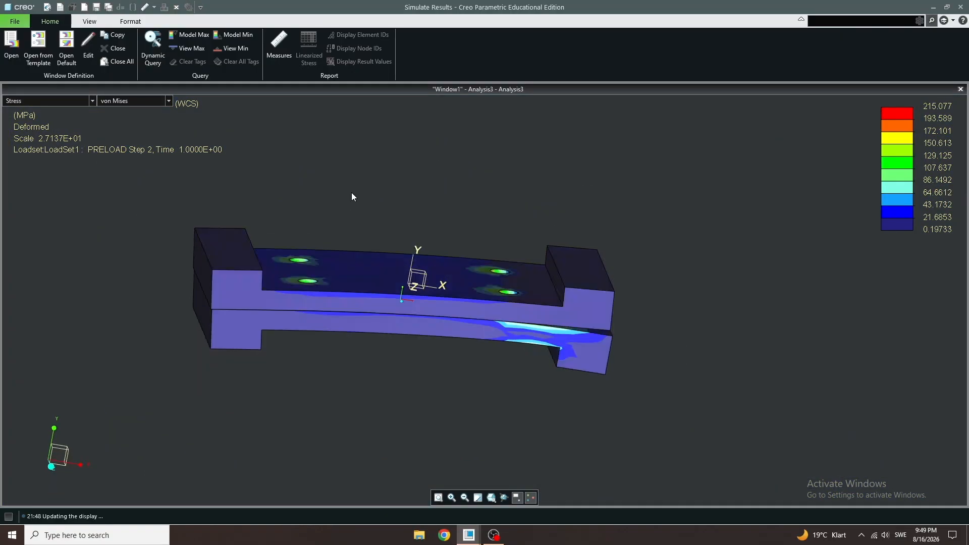
{"action": "left_click", "coordinate": [88, 22]}
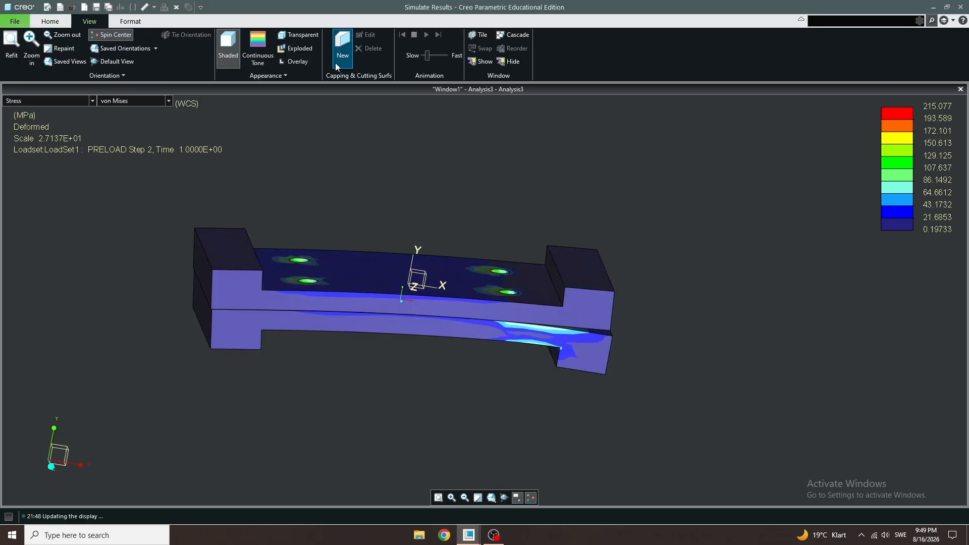
{"action": "left_click", "coordinate": [309, 36]}
- Inspect the von Mises stress distribution in the bolts and around the bolt holes
{"action": "scroll", "coordinate": [469, 310], "scroll_direction": "down", "scroll_amount": 3}
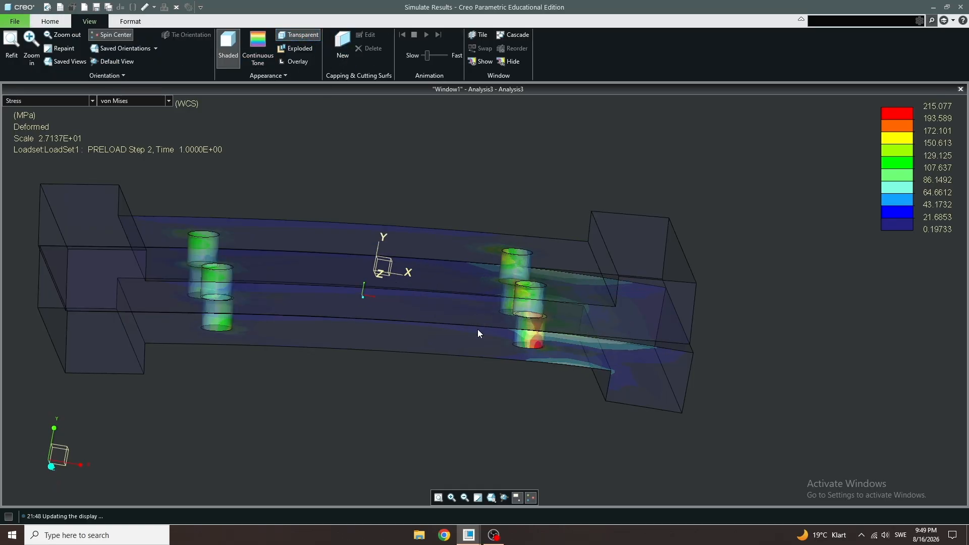
{"action": "middle_click_drag", "start_coordinate": [479, 331], "coordinate": [495, 352]}
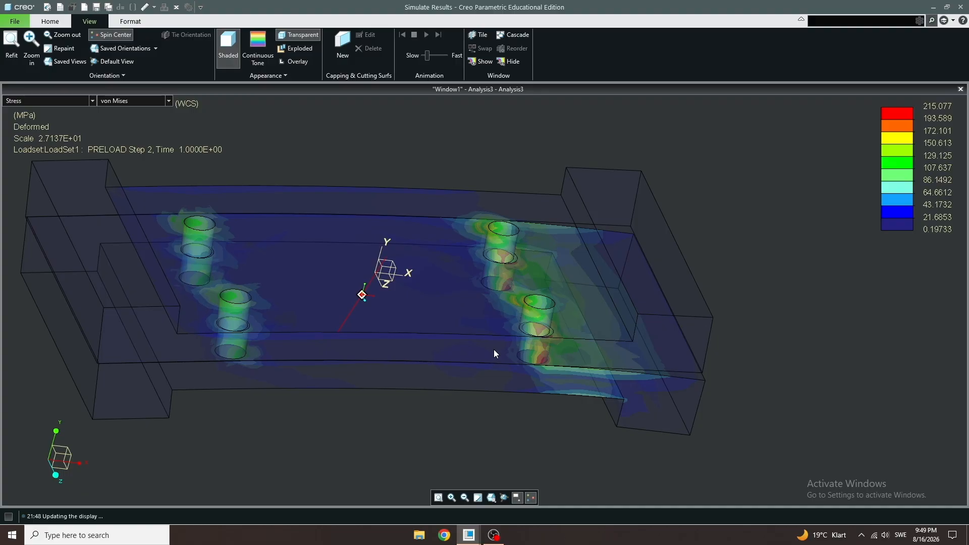
{"action": "middle_click_drag", "start_coordinate": [494, 353], "coordinate": [477, 348]}
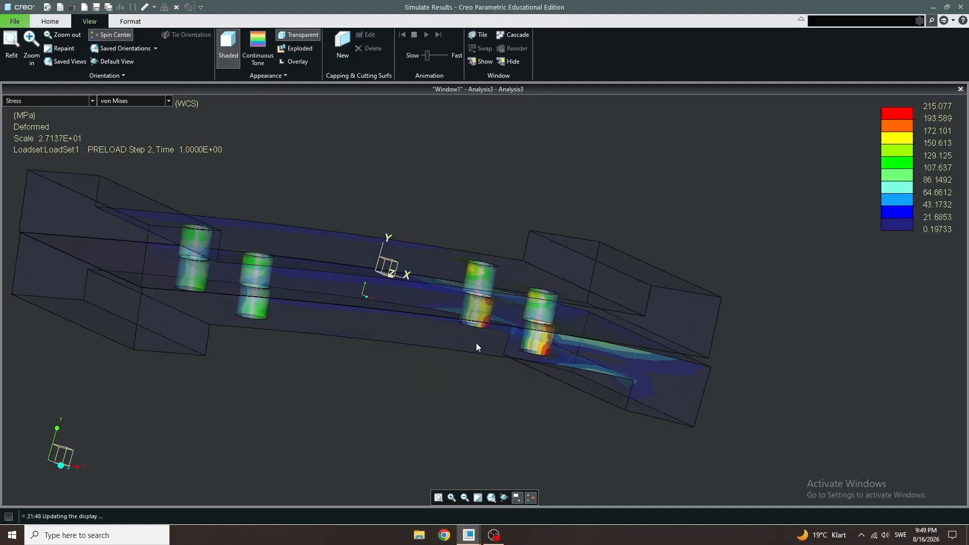
{"action": "scroll", "coordinate": [476, 347], "scroll_direction": "down", "scroll_amount": 4}
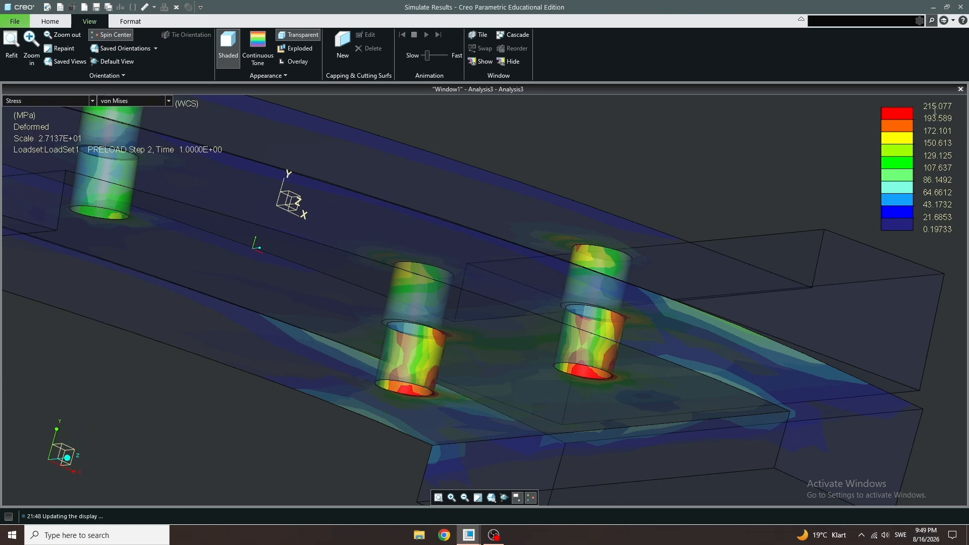
{"action": "scroll", "coordinate": [572, 262], "scroll_direction": "up", "scroll_amount": 5}
{"action": "middle_click_drag", "start_coordinate": [541, 302], "coordinate": [568, 321]}
{"action": "scroll", "coordinate": [567, 321], "scroll_direction": "down", "scroll_amount": 4}
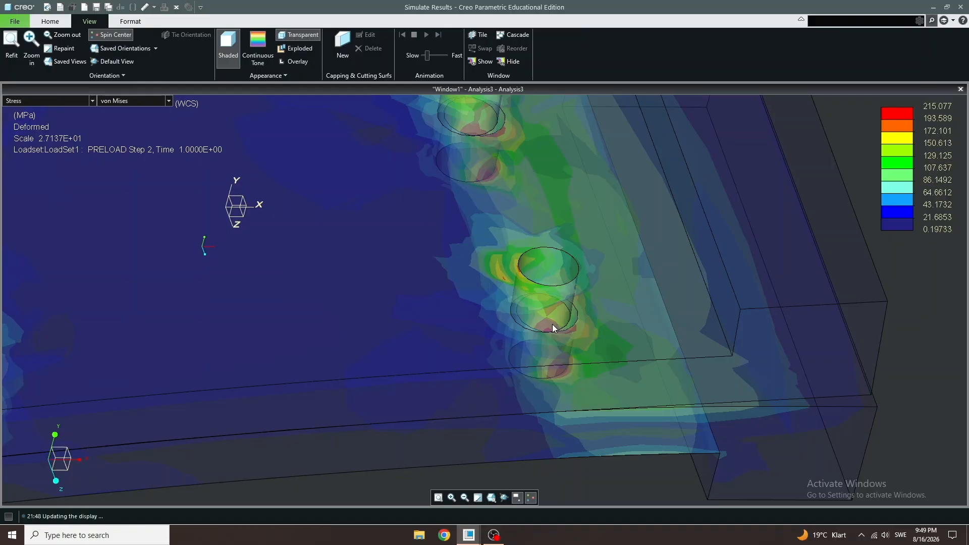
{"action": "scroll", "coordinate": [552, 325], "scroll_direction": "up", "scroll_amount": 4}
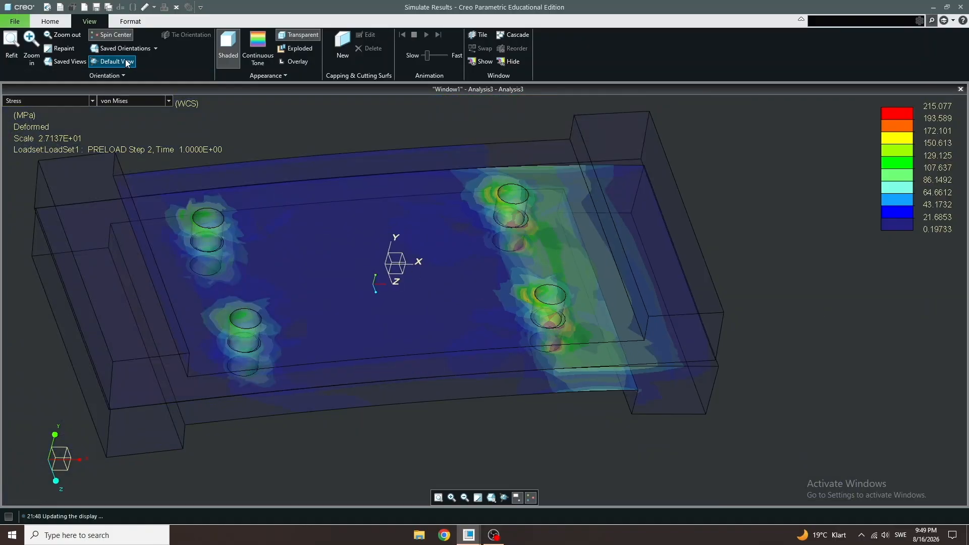
- Open the result measures and review the fastener forces, moments and stresses
{"action": "left_click", "coordinate": [50, 21]}
{"action": "left_click", "coordinate": [278, 45]}
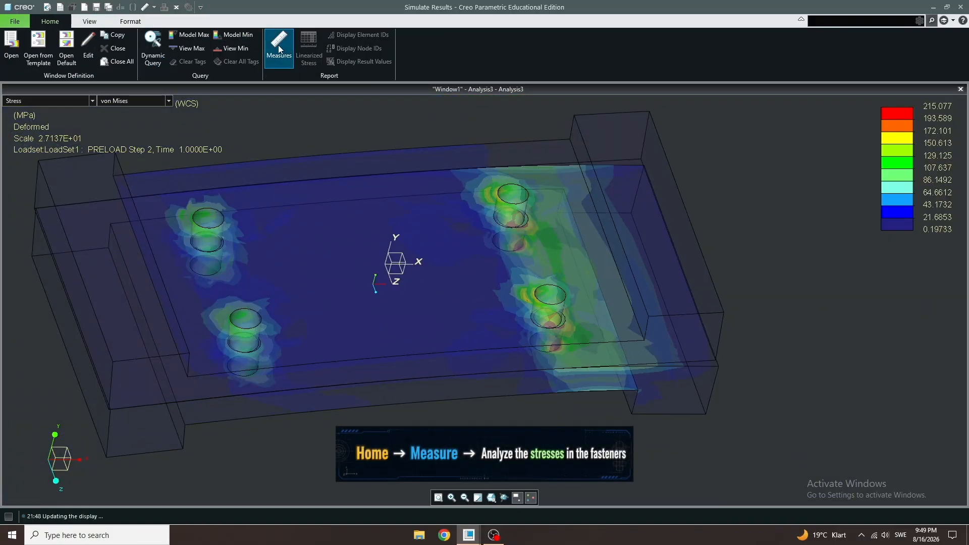
{"action": "scroll", "coordinate": [828, 324], "scroll_direction": "down", "scroll_amount": 10}
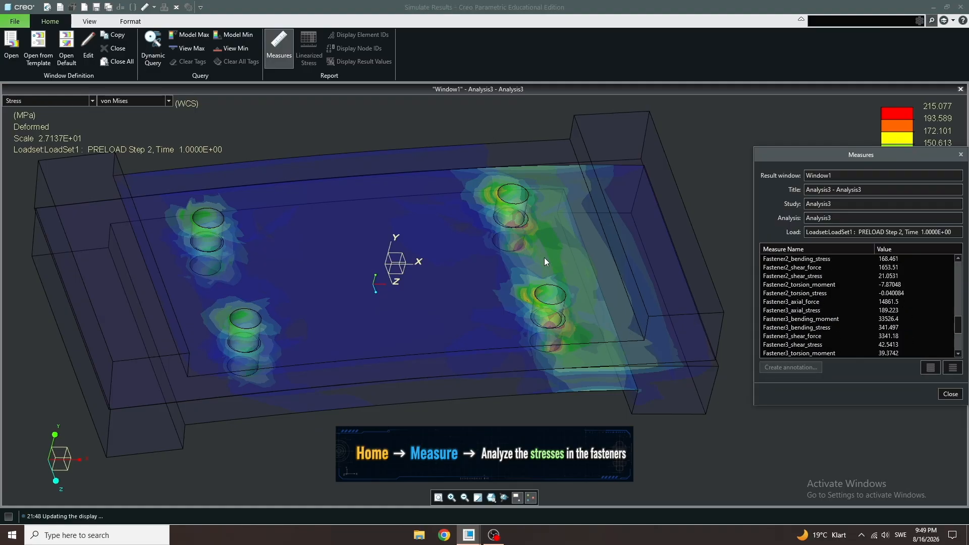
{"action": "scroll", "coordinate": [807, 330], "scroll_direction": "down", "scroll_amount": 3}
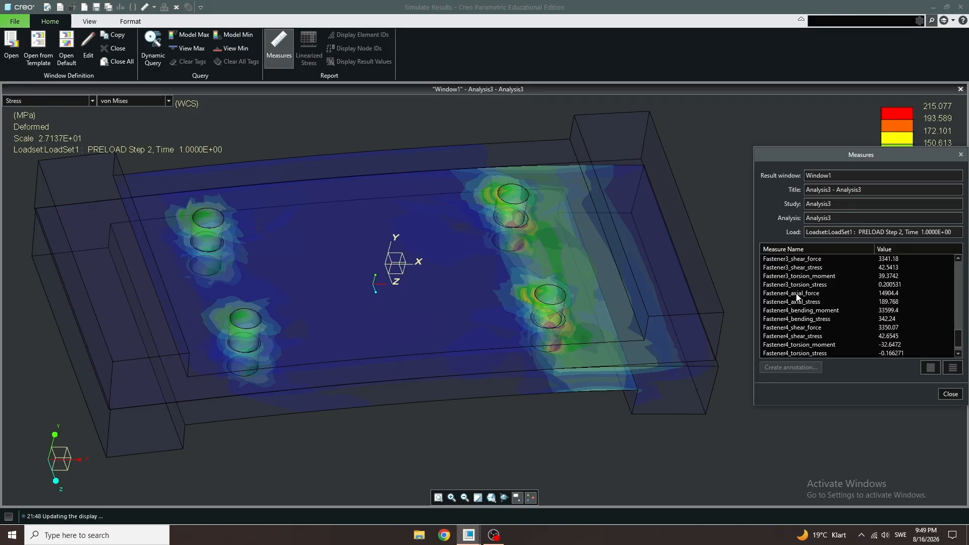
- Annotate the model with Fastener4's axial stress, bending stress and shear stress measures
{"action": "left_click", "coordinate": [796, 295]}
{"action": "left_click", "coordinate": [796, 294]}
{"action": "left_click", "coordinate": [799, 304]}
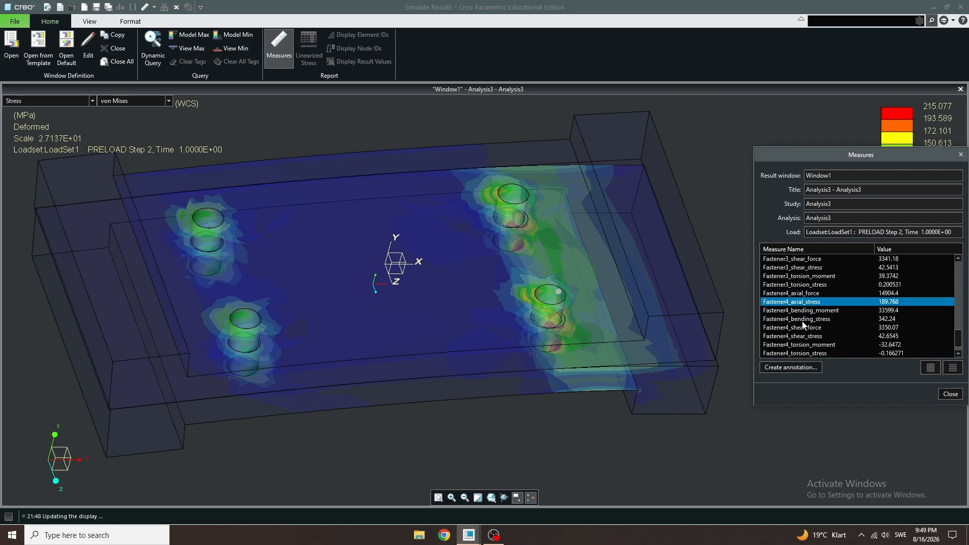
{"action": "left_click", "coordinate": [805, 320], "text": "ctrl"}
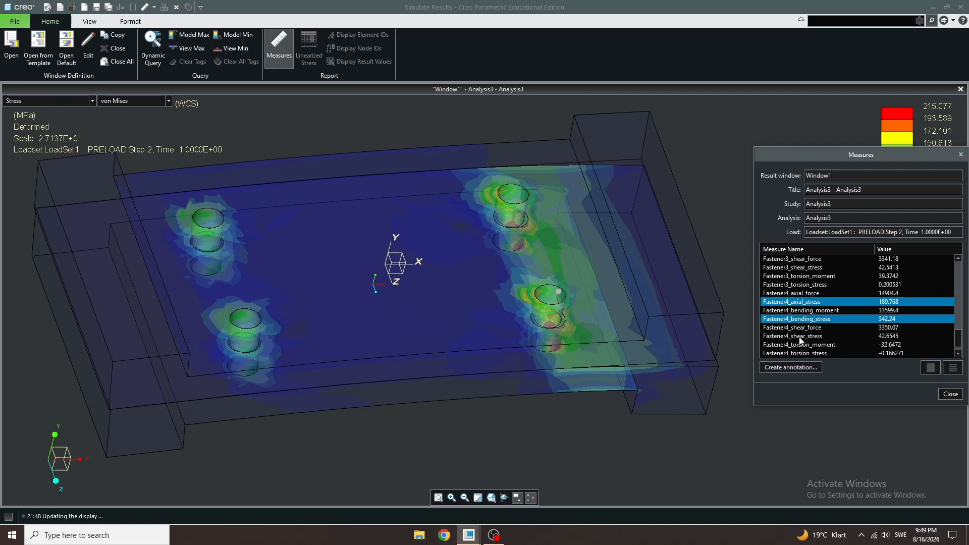
{"action": "left_click", "coordinate": [800, 336], "text": "ctrl"}
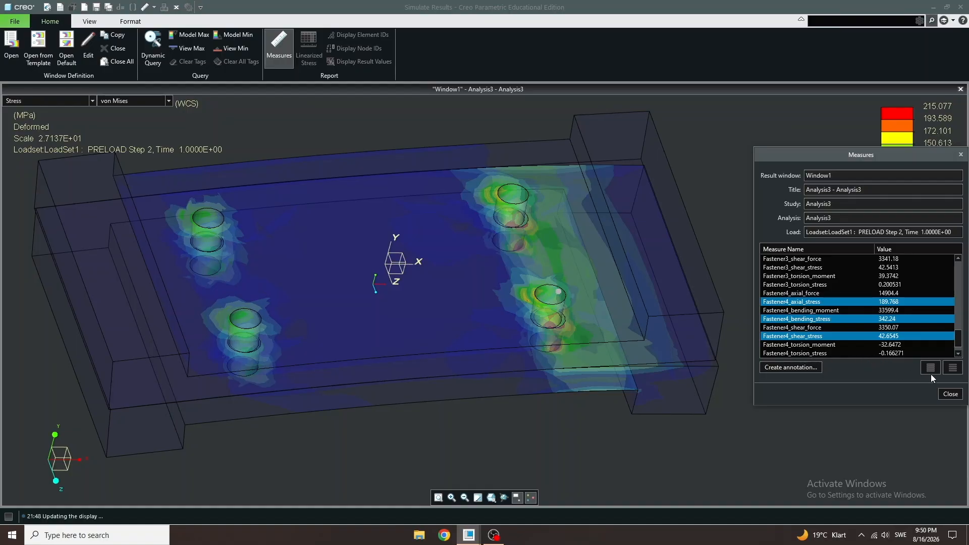
{"action": "left_click", "coordinate": [799, 367]}
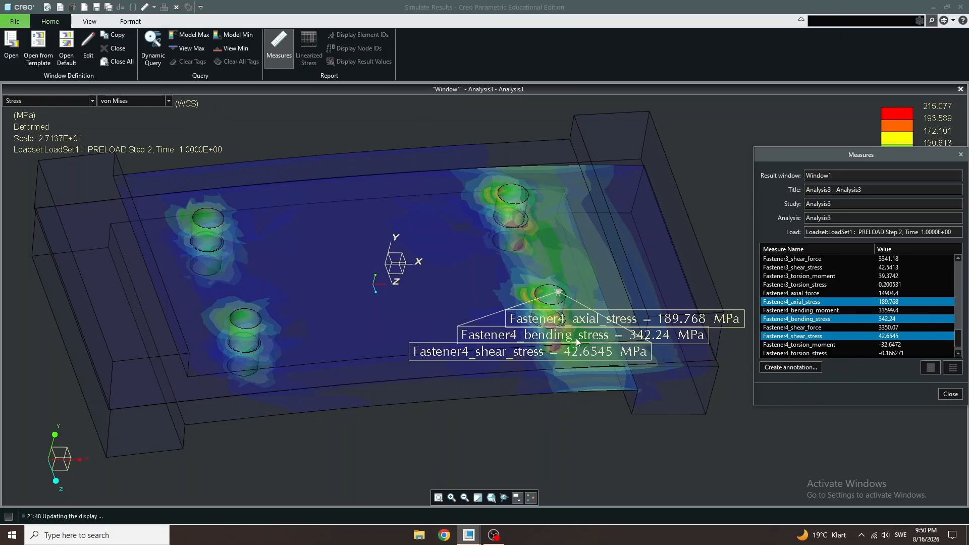
- Close the measures dialog and tag the location of the model's maximum von Mises stress
{"action": "middle_click_drag", "start_coordinate": [514, 257], "coordinate": [507, 232], "text": "shift"}
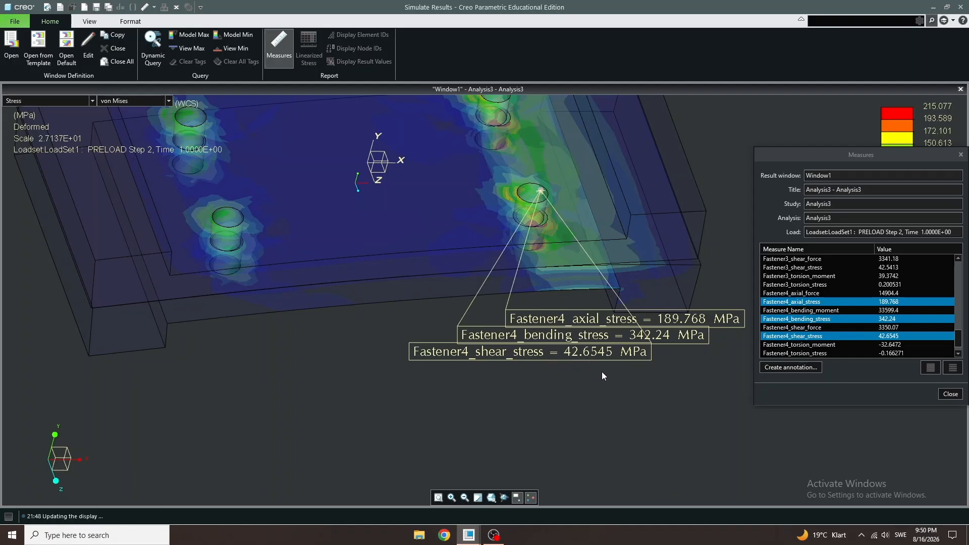
{"action": "middle_click_drag", "start_coordinate": [602, 372], "coordinate": [602, 355], "text": "shift"}
{"action": "scroll", "coordinate": [630, 386], "scroll_direction": "up", "scroll_amount": 2}
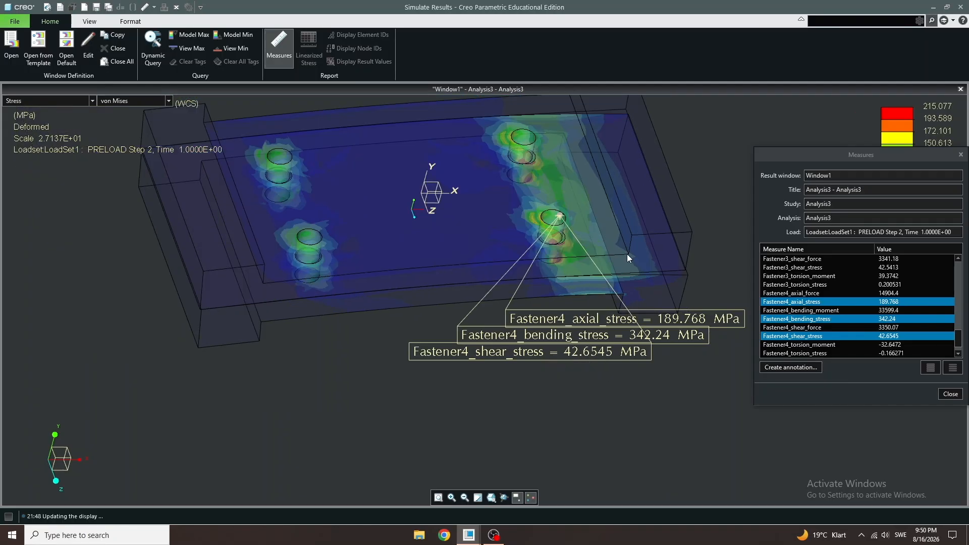
{"action": "middle_click_drag", "start_coordinate": [632, 244], "coordinate": [636, 220], "text": "shift"}
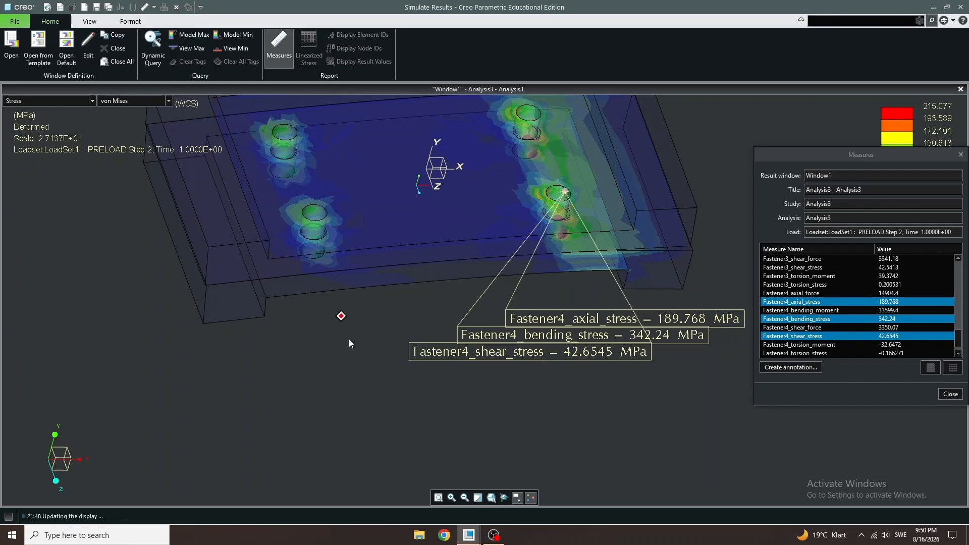
{"action": "middle_click_drag", "start_coordinate": [349, 339], "coordinate": [355, 356], "text": "shift"}
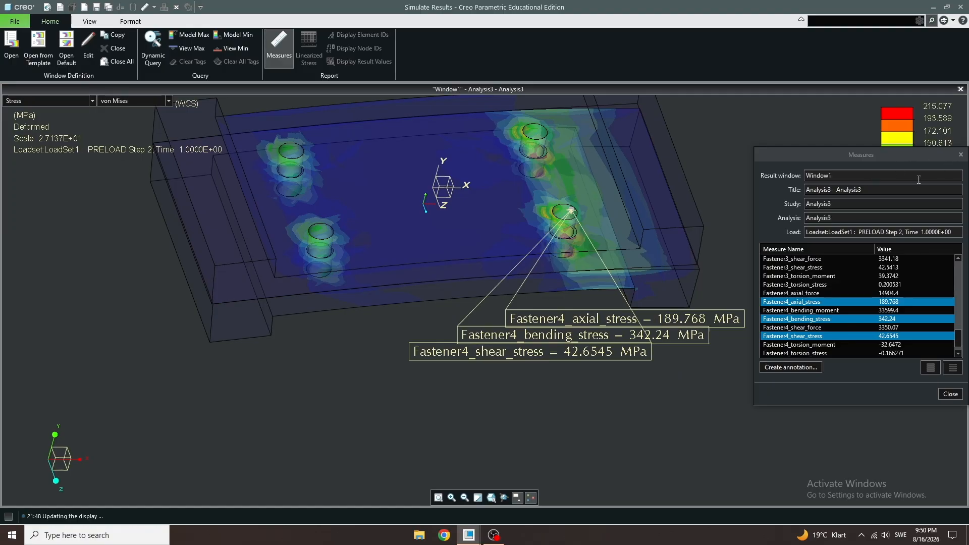
{"action": "scroll", "coordinate": [812, 332], "scroll_direction": "down", "scroll_amount": 1}
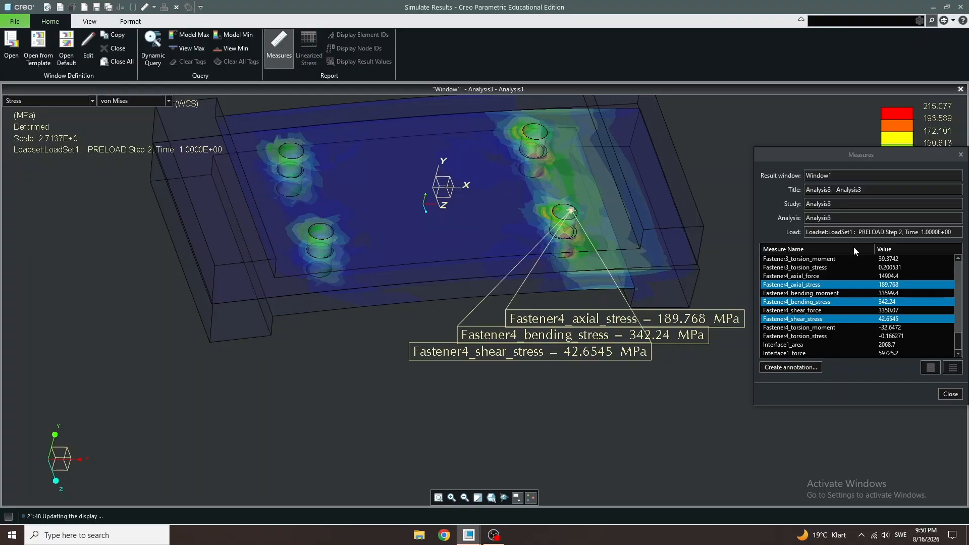
{"action": "left_click", "coordinate": [961, 154]}
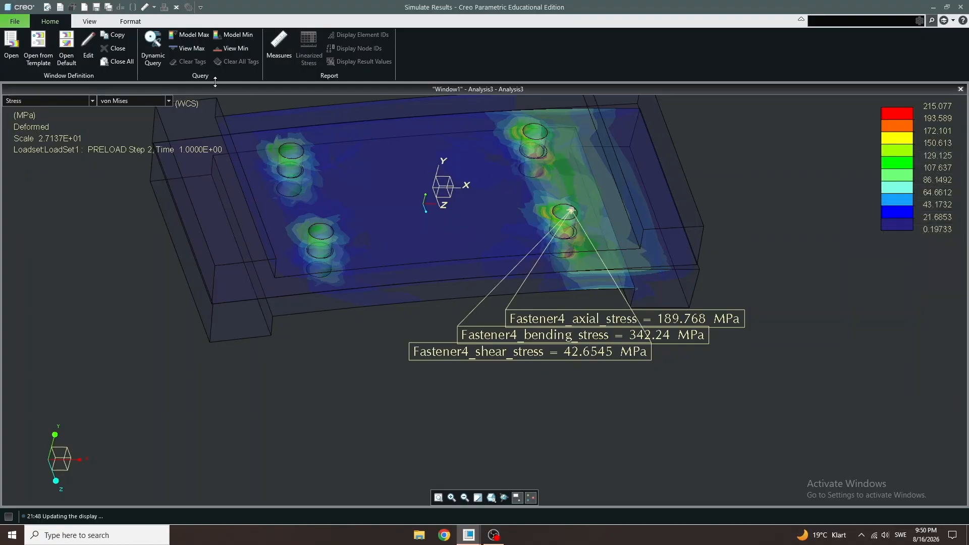
{"action": "left_click", "coordinate": [189, 35]}
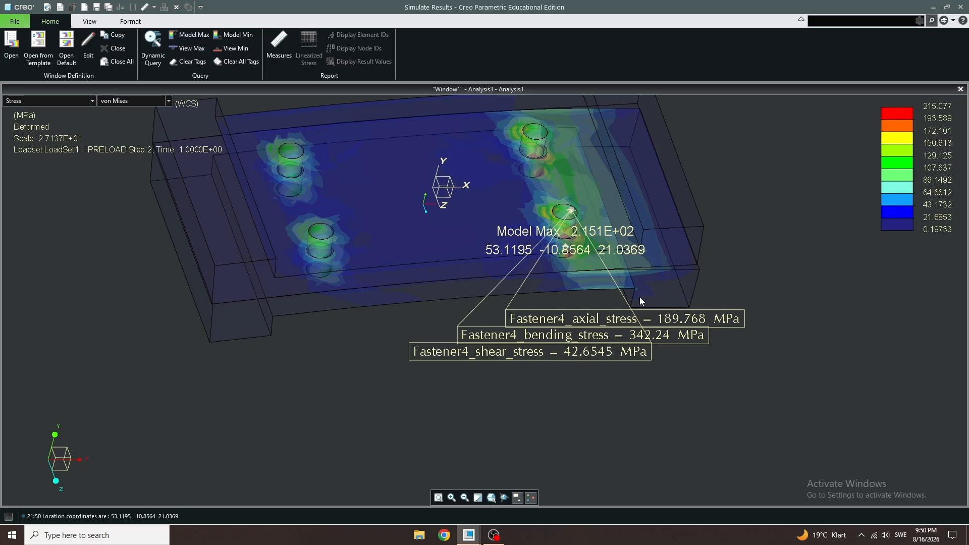
{"action": "scroll", "coordinate": [576, 245], "scroll_direction": "down", "scroll_amount": 2}
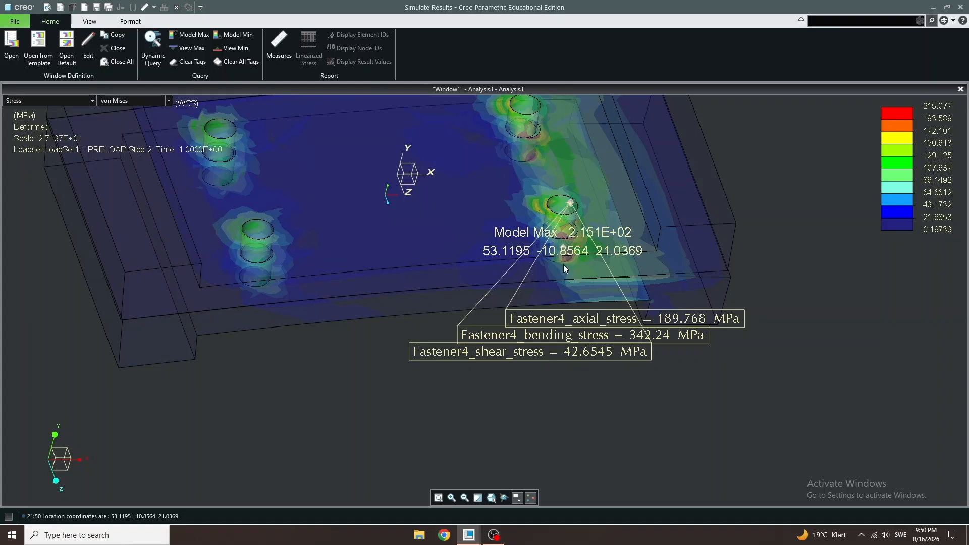
{"action": "middle_click_drag", "start_coordinate": [564, 265], "coordinate": [618, 243], "text": "shift"}
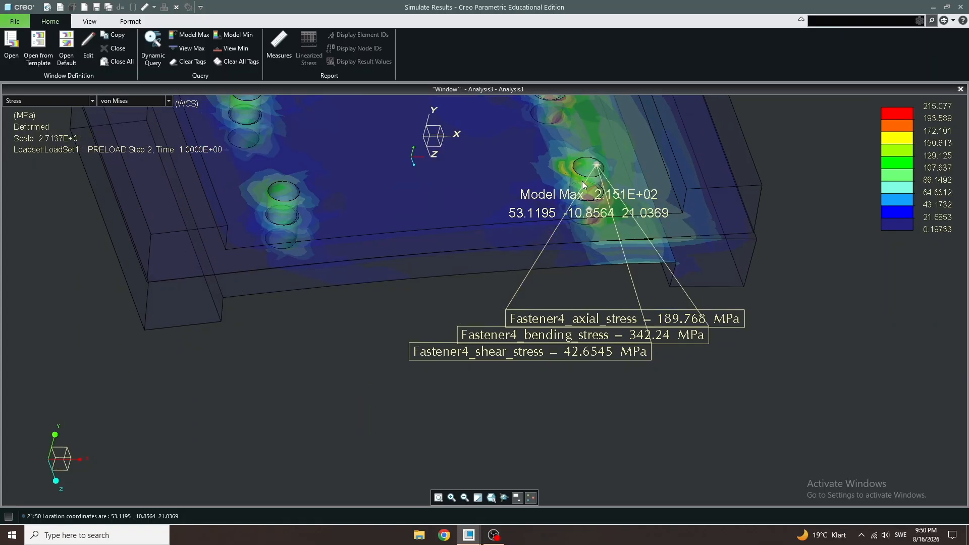